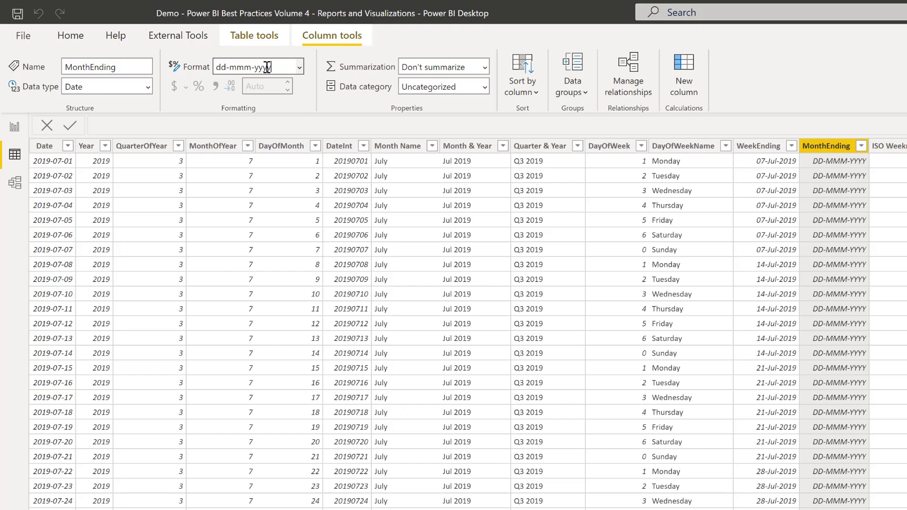
Step: Apply the dd-mmm-yyyy format to the MonthEnding column and open the Growth % column in the Countries table
{"action": "key", "text": "Return"}
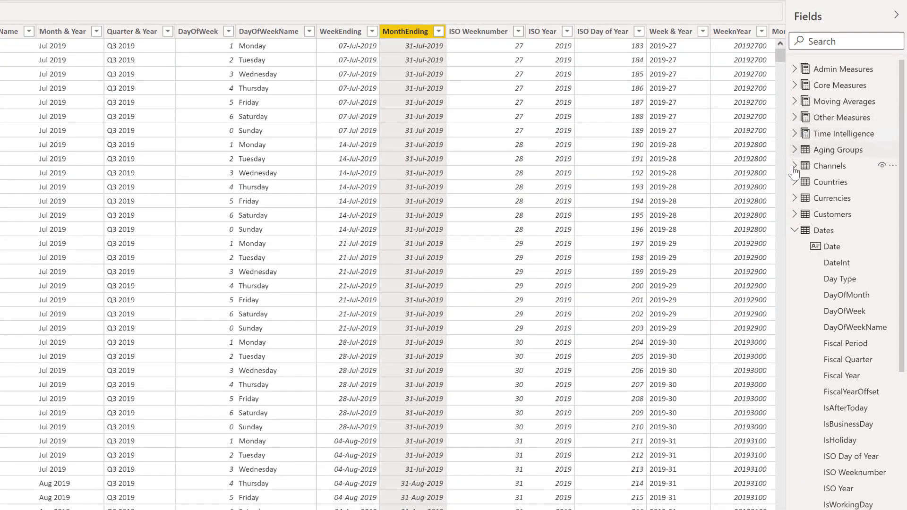
{"action": "left_click", "coordinate": [795, 182]}
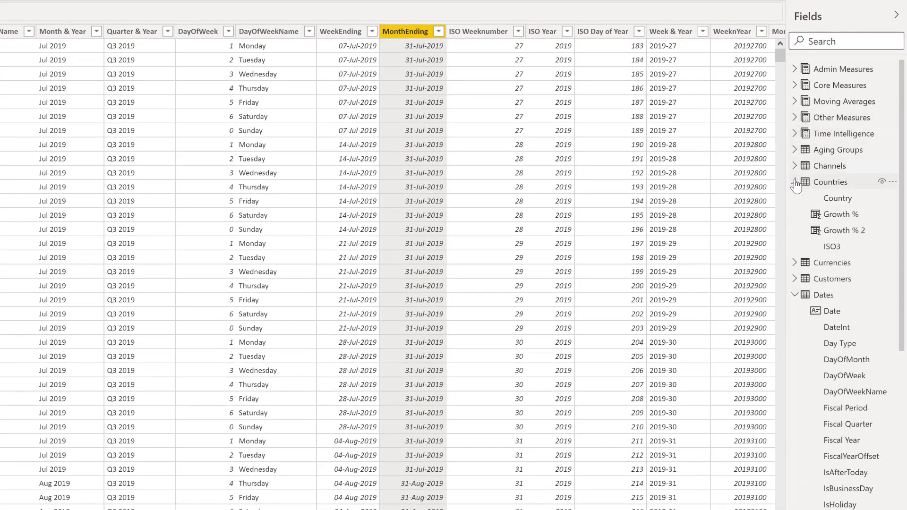
{"action": "left_click", "coordinate": [842, 215]}
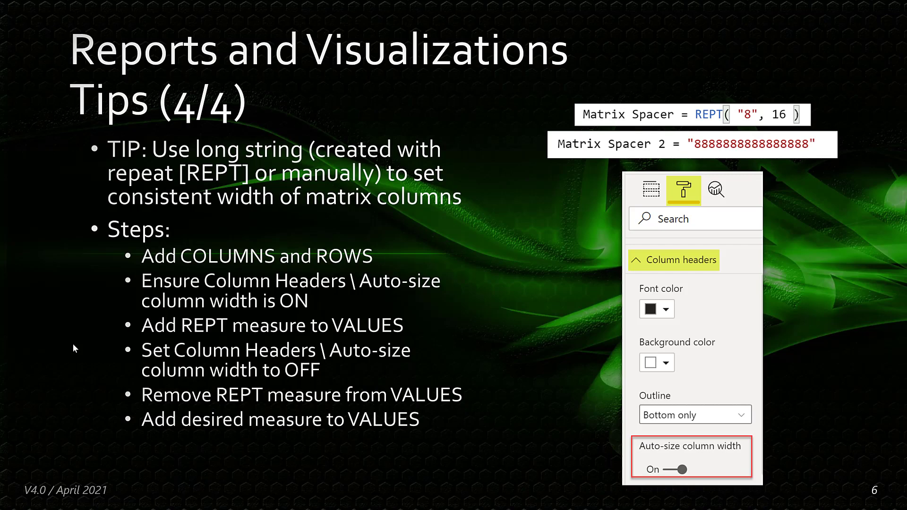
Step: Switch from the slides to Power BI Desktop and cut the lower matrix from the Matrix Column Width page
{"action": "key", "text": "alt+Tab"}
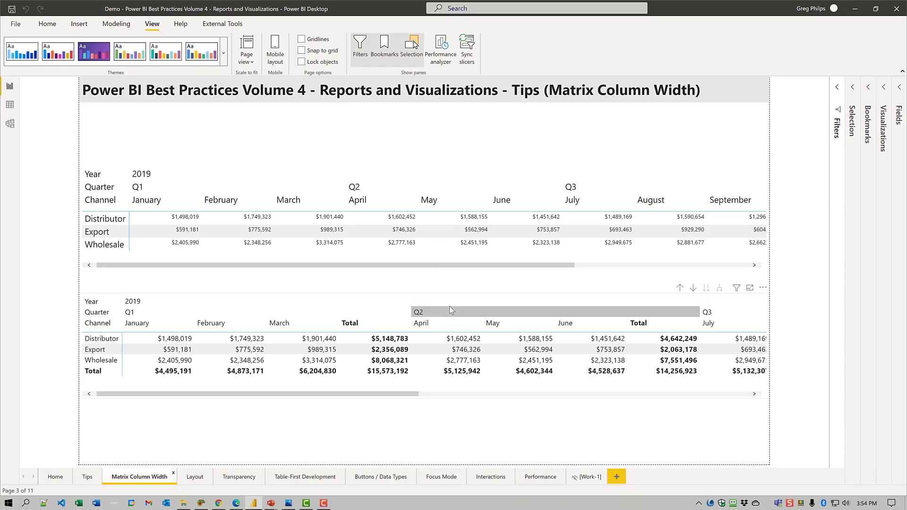
{"action": "left_click", "coordinate": [438, 296]}
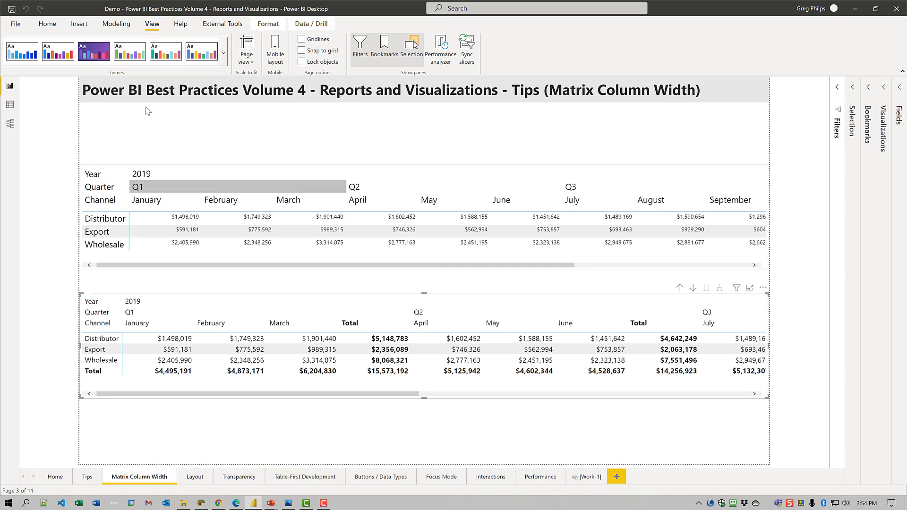
{"action": "left_click", "coordinate": [47, 26]}
{"action": "left_click", "coordinate": [40, 39]}
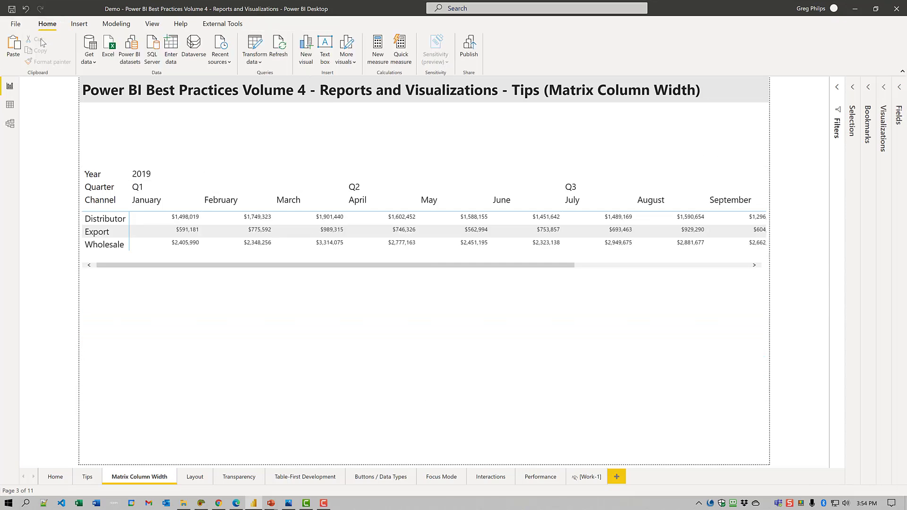
Step: Insert a new matrix visual and add Year, Quarter and Month Name from the Dates table as its columns
{"action": "left_click", "coordinate": [885, 90]}
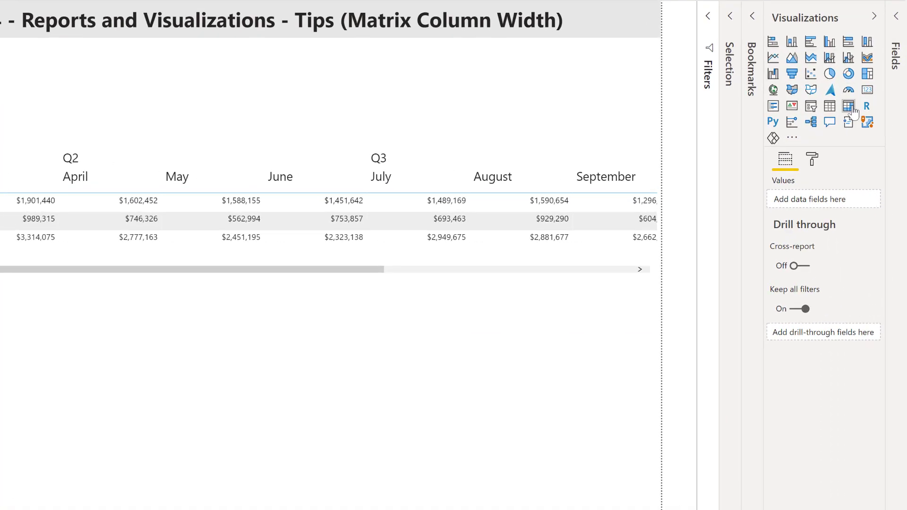
{"action": "left_click", "coordinate": [858, 143]}
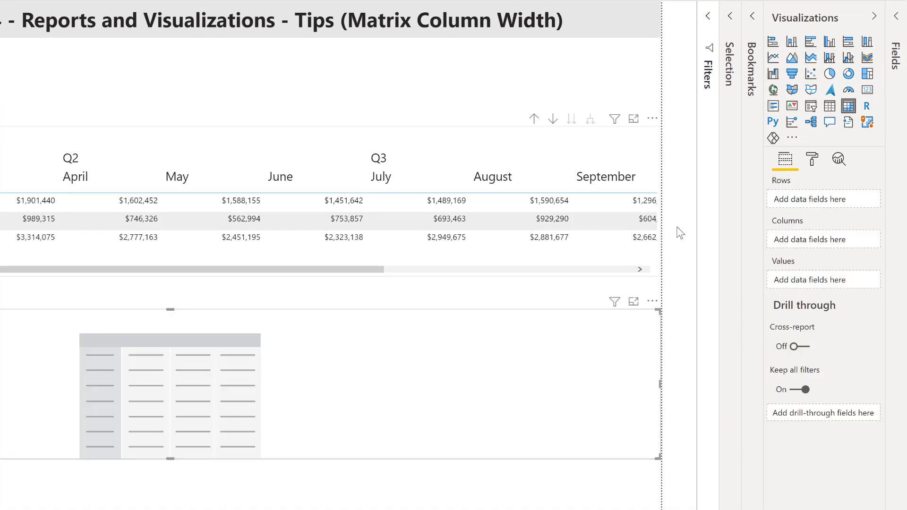
{"action": "left_click", "coordinate": [894, 56]}
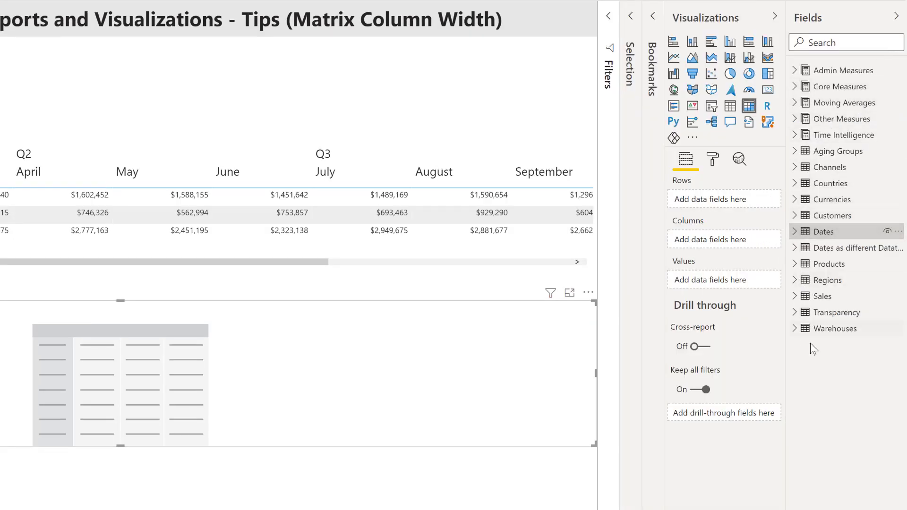
{"action": "left_click", "coordinate": [796, 231]}
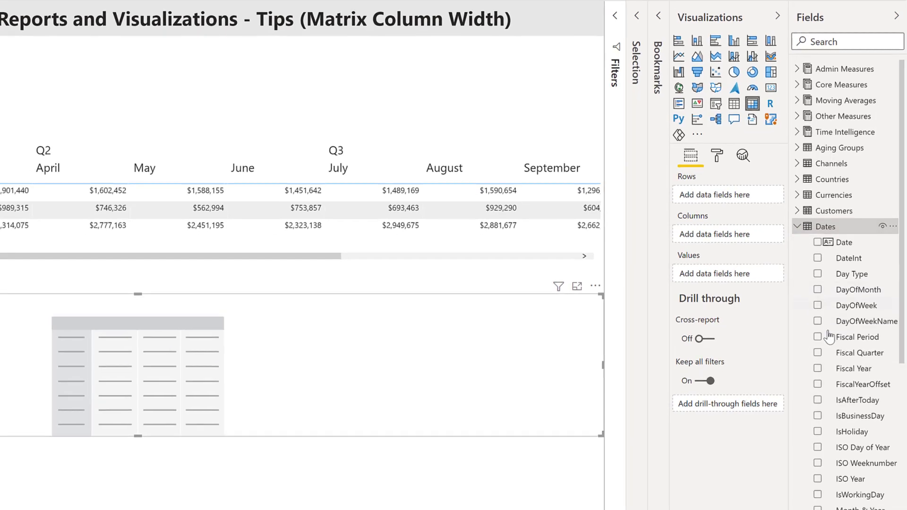
{"action": "scroll", "coordinate": [846, 402], "scroll_direction": "down", "scroll_amount": 6}
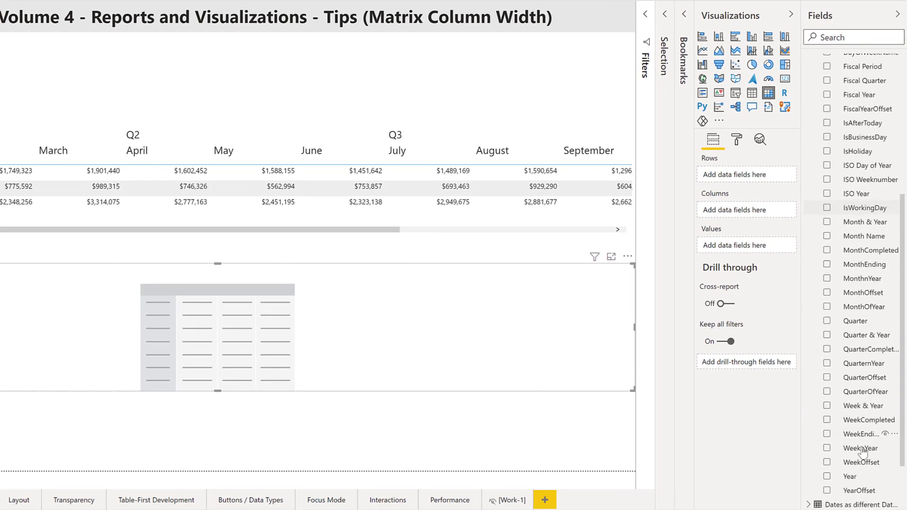
{"action": "left_click_drag", "start_coordinate": [853, 481], "coordinate": [796, 228]}
{"action": "left_click_drag", "start_coordinate": [857, 323], "coordinate": [753, 224]}
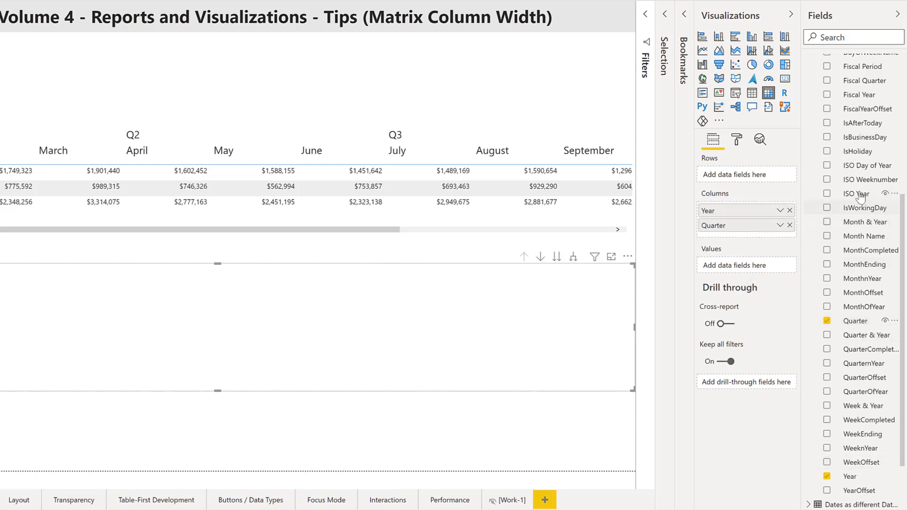
{"action": "left_click_drag", "start_coordinate": [864, 236], "coordinate": [767, 236]}
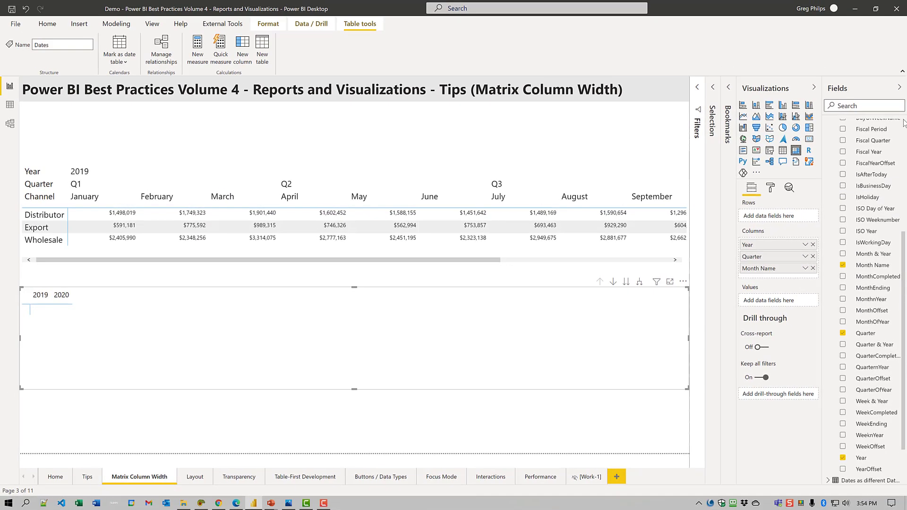
Step: Add the Channel field from the Channels table to the new matrix's rows
{"action": "scroll", "coordinate": [904, 123], "scroll_direction": "up", "scroll_amount": 3}
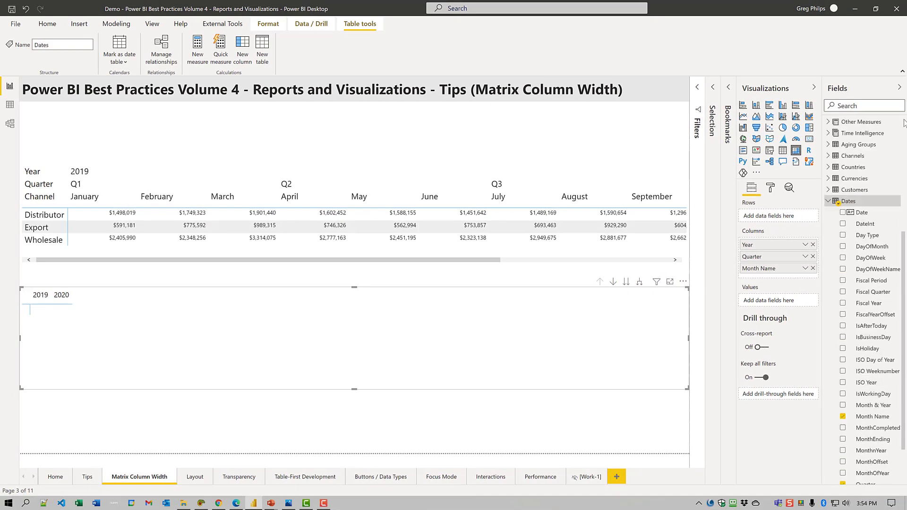
{"action": "scroll", "coordinate": [904, 123], "scroll_direction": "up", "scroll_amount": 2}
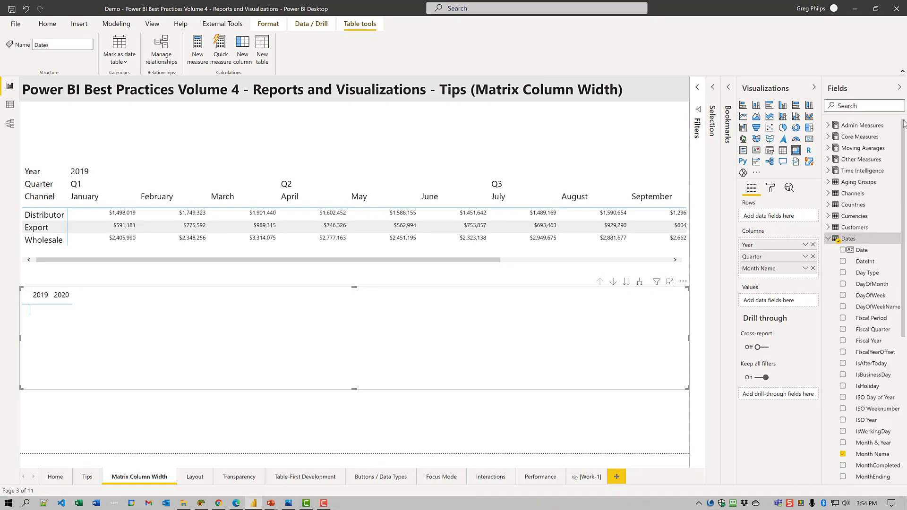
{"action": "left_click", "coordinate": [828, 193]}
{"action": "left_click_drag", "start_coordinate": [865, 216], "coordinate": [783, 218]}
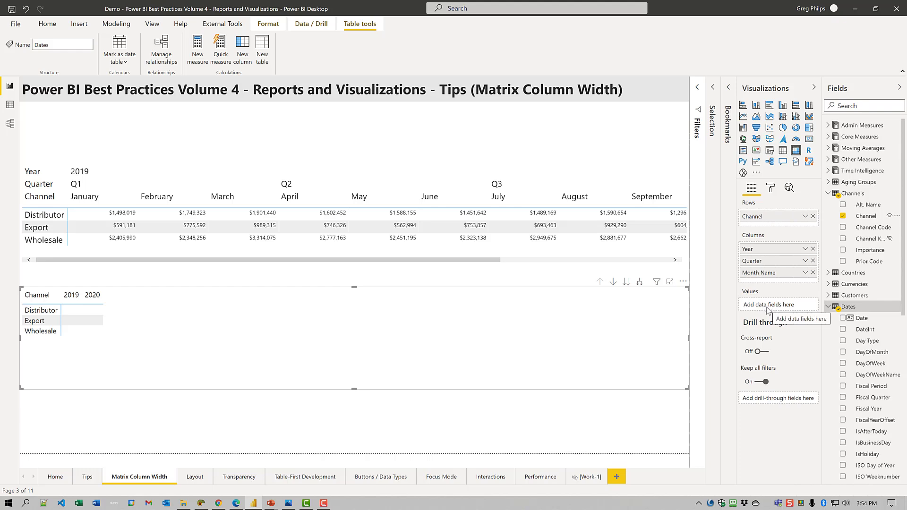
Step: Filter the new matrix's Year field to 2019 using basic filtering
{"action": "left_click", "coordinate": [694, 125]}
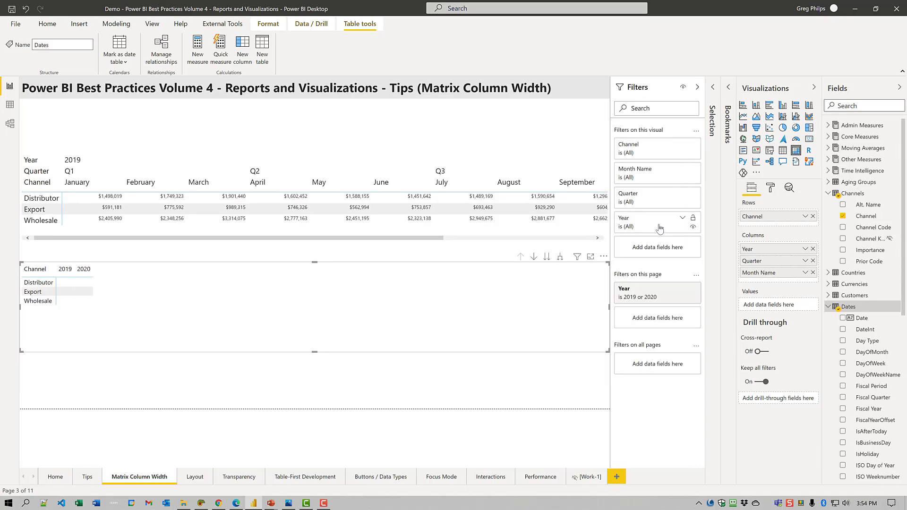
{"action": "left_click", "coordinate": [683, 220]}
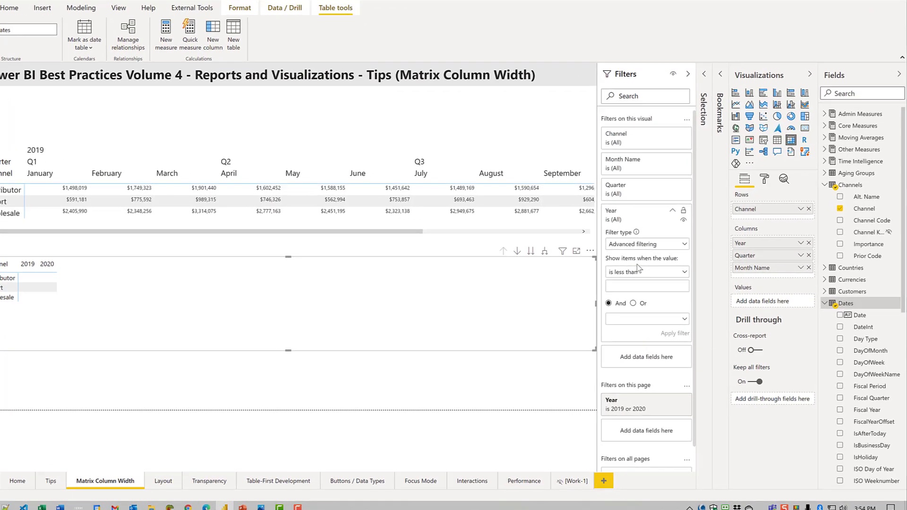
{"action": "left_click", "coordinate": [590, 218]}
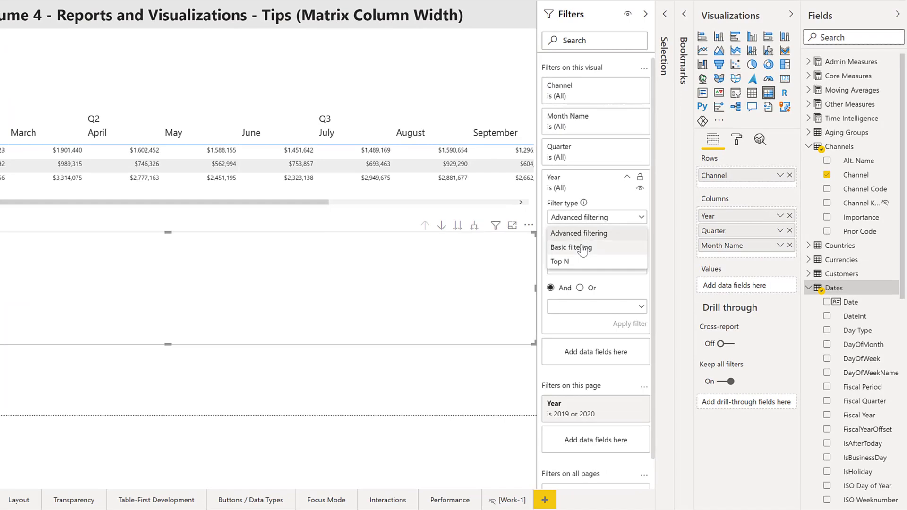
{"action": "left_click", "coordinate": [580, 246]}
{"action": "left_click", "coordinate": [556, 245]}
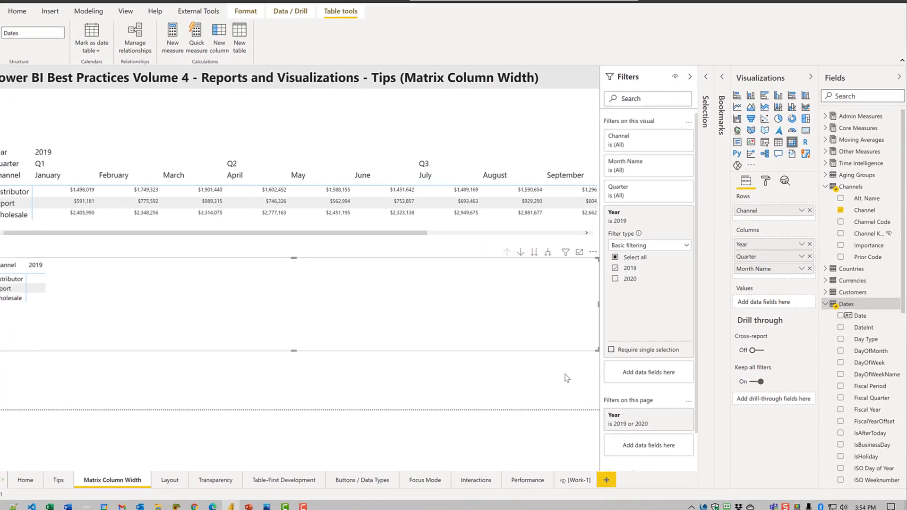
{"action": "left_click", "coordinate": [567, 378]}
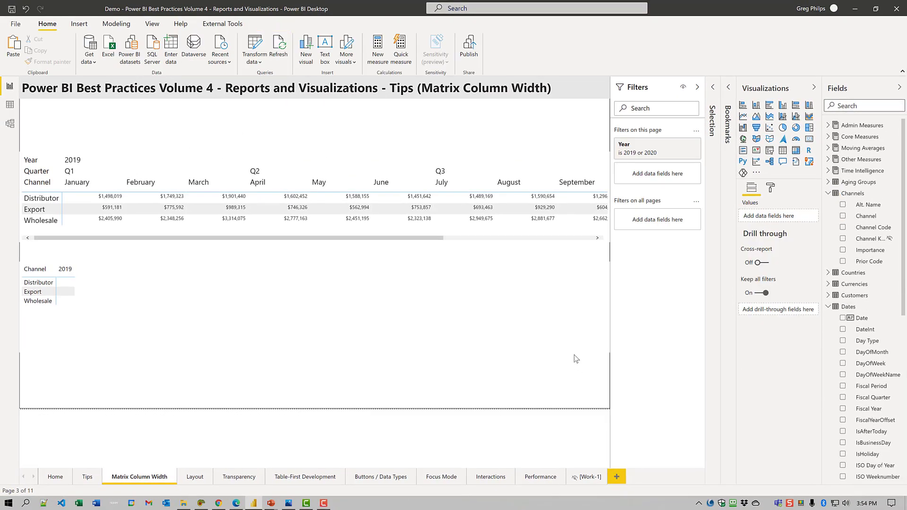
Step: Check the auto-size column width setting in the new matrix's column header formatting
{"action": "left_click", "coordinate": [548, 305]}
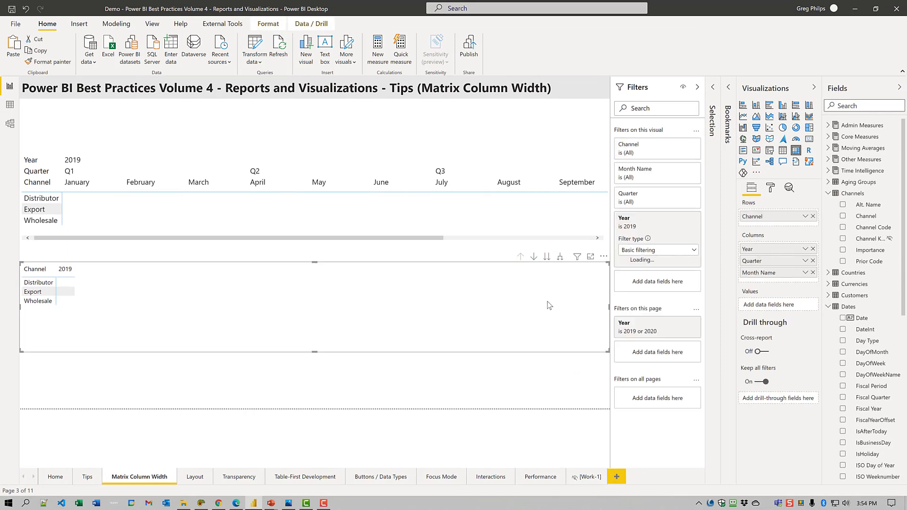
{"action": "left_click", "coordinate": [771, 189]}
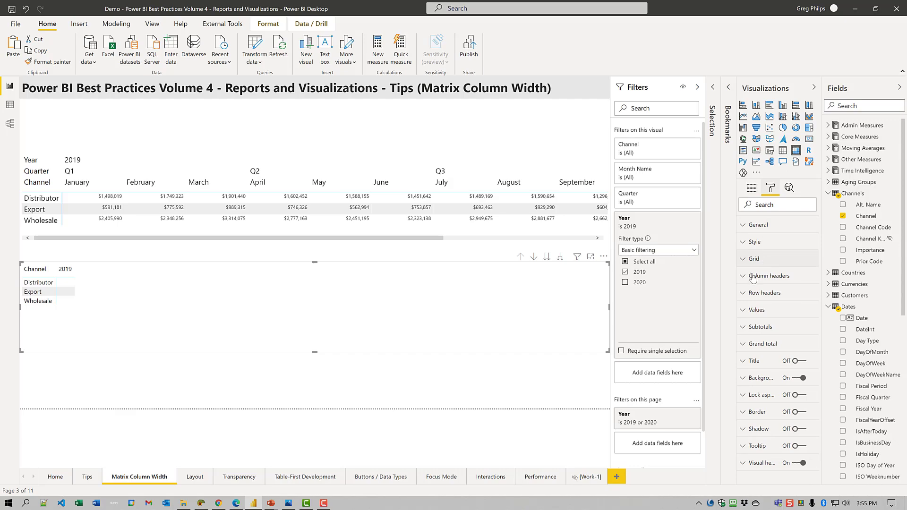
{"action": "left_click", "coordinate": [753, 276]}
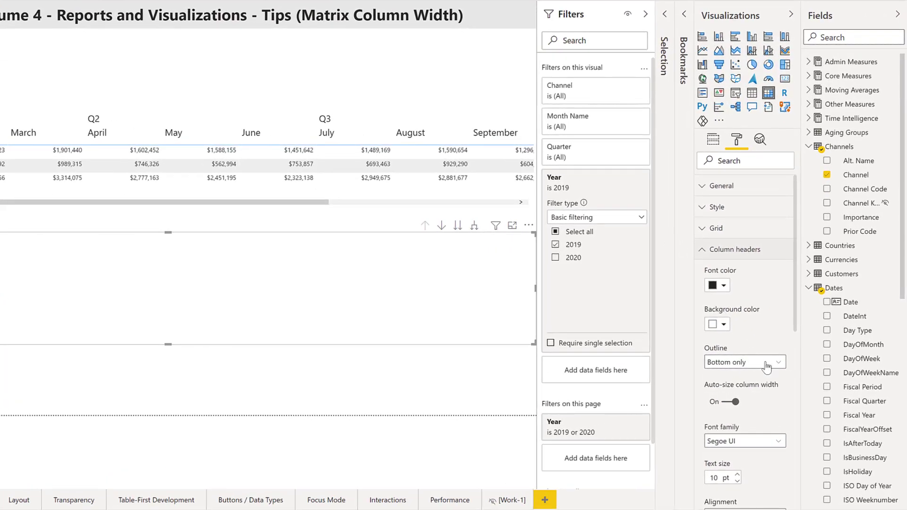
{"action": "scroll", "coordinate": [765, 384], "scroll_direction": "down", "scroll_amount": 1}
{"action": "scroll", "coordinate": [756, 380], "scroll_direction": "up", "scroll_amount": 1}
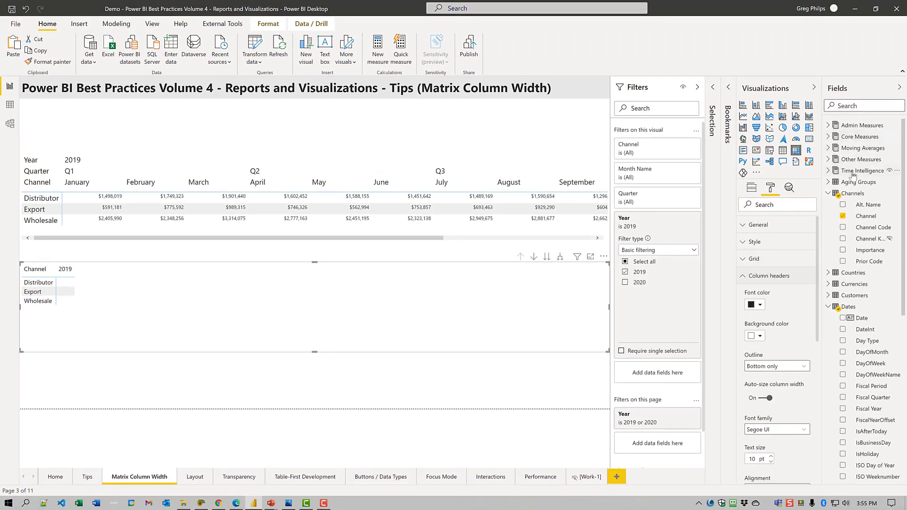
Step: Open the Matrix Spacer measure from Other Measures and enlarge its formula text to read it
{"action": "left_click", "coordinate": [828, 160]}
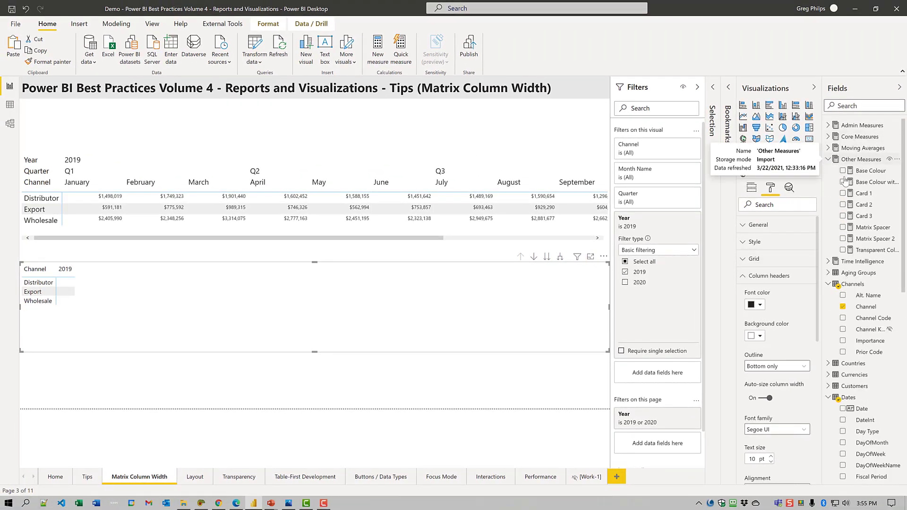
{"action": "left_click", "coordinate": [868, 229]}
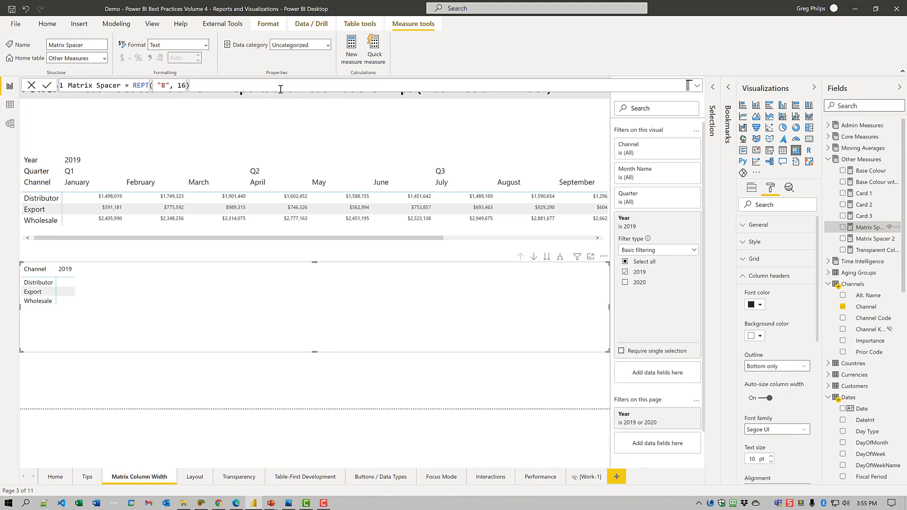
{"action": "scroll", "coordinate": [281, 89], "scroll_direction": "up", "scroll_amount": 3, "text": "ctrl"}
{"action": "scroll", "coordinate": [280, 88], "scroll_direction": "up", "scroll_amount": 1, "text": "ctrl"}
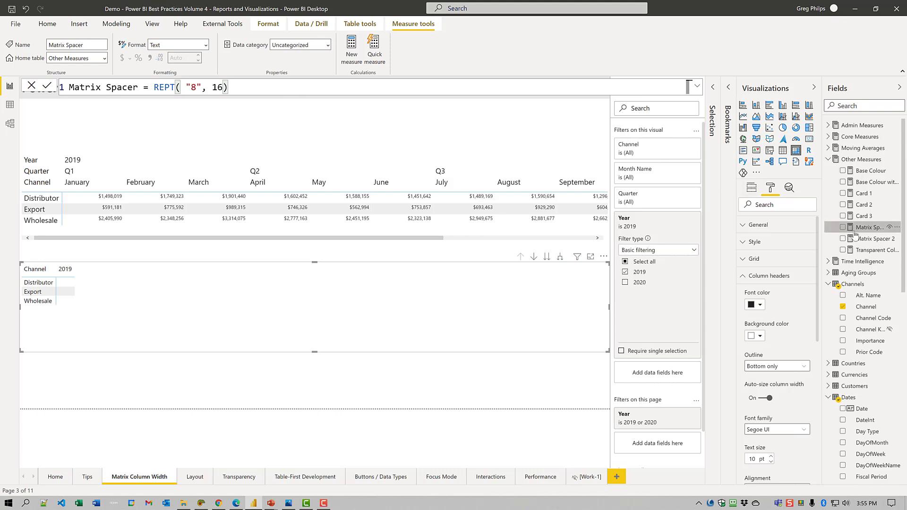
Step: Add the Matrix Spacer measure to the new matrix's values and expand its columns down to the month level
{"action": "left_click", "coordinate": [752, 188]}
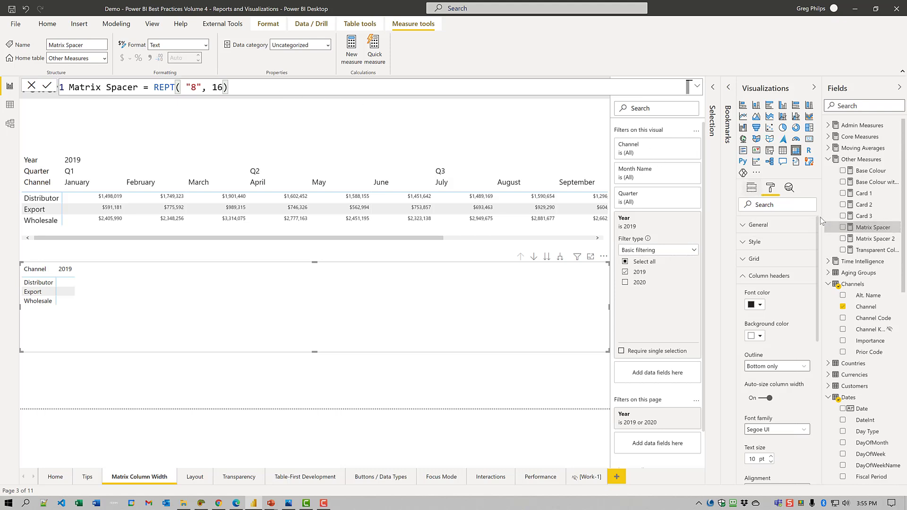
{"action": "left_click_drag", "start_coordinate": [863, 232], "coordinate": [769, 305]}
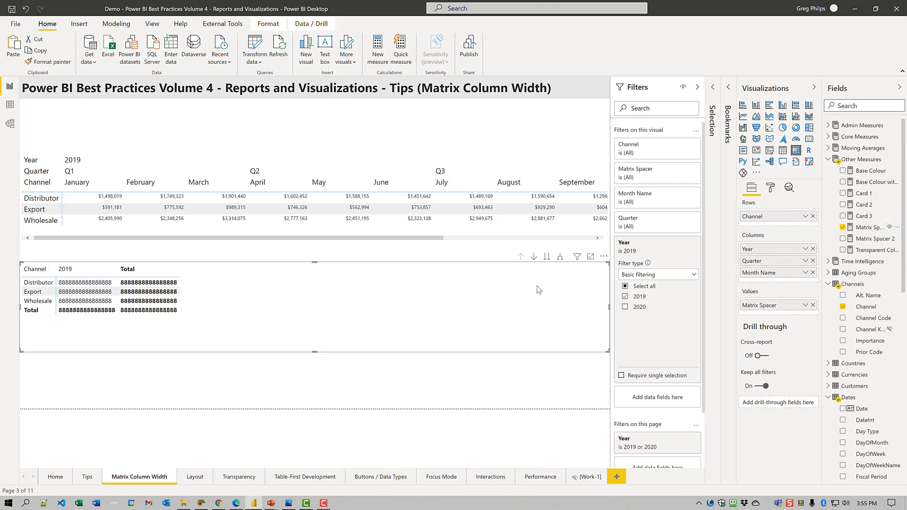
{"action": "left_click", "coordinate": [560, 258]}
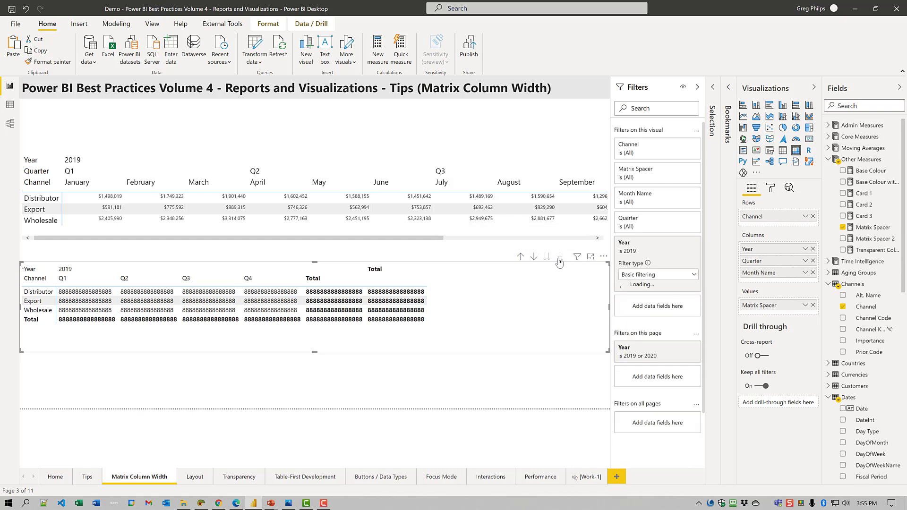
{"action": "left_click", "coordinate": [559, 258]}
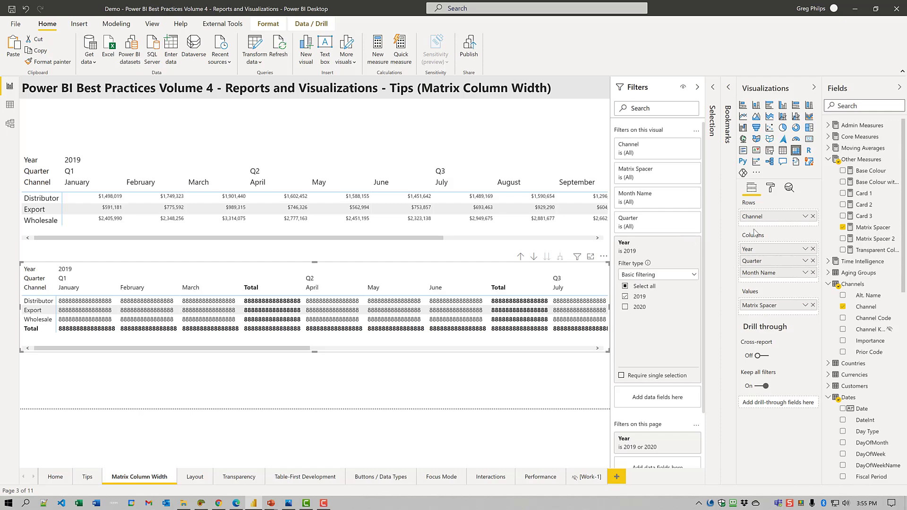
Step: Turn off auto-size column width in the matrix's column header formatting and return to its field assignments
{"action": "left_click", "coordinate": [770, 188]}
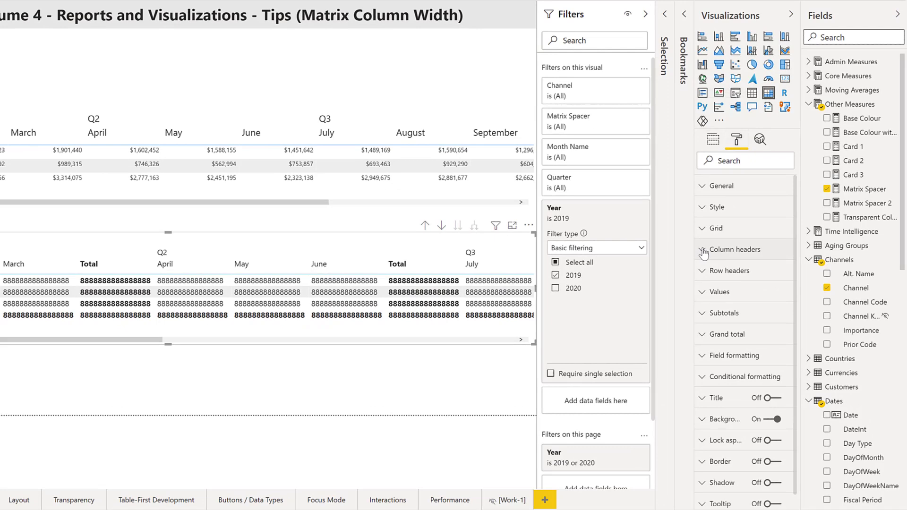
{"action": "left_click", "coordinate": [704, 252]}
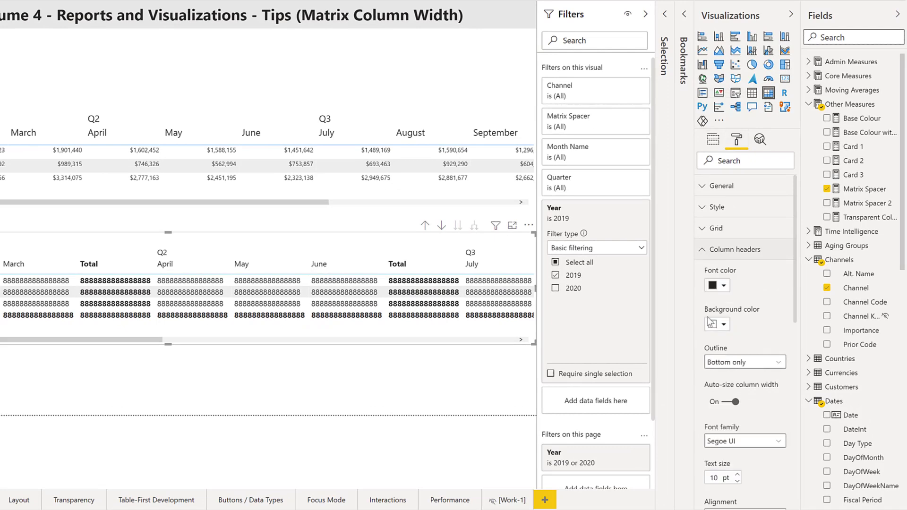
{"action": "left_click", "coordinate": [729, 403]}
{"action": "left_click", "coordinate": [716, 144]}
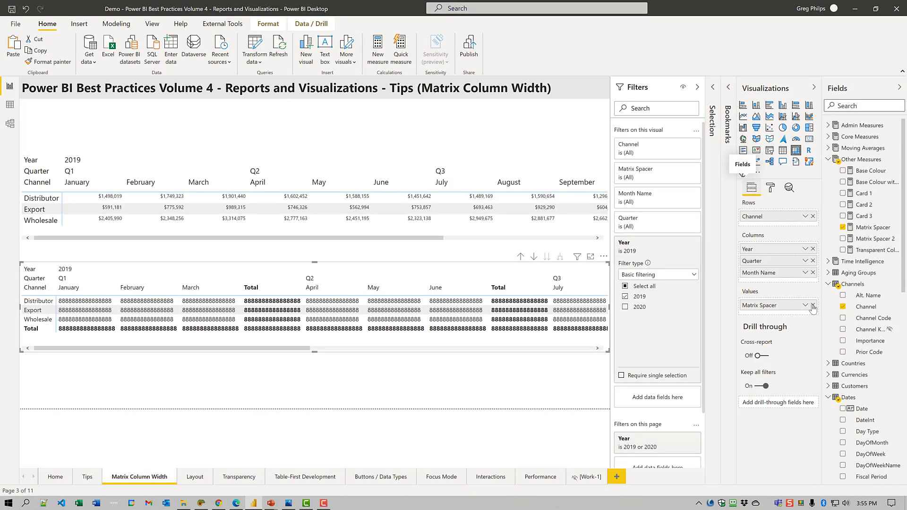
Step: Replace the Matrix Spacer measure in the new matrix's values with Total Sales from Core Measures
{"action": "left_click", "coordinate": [812, 306]}
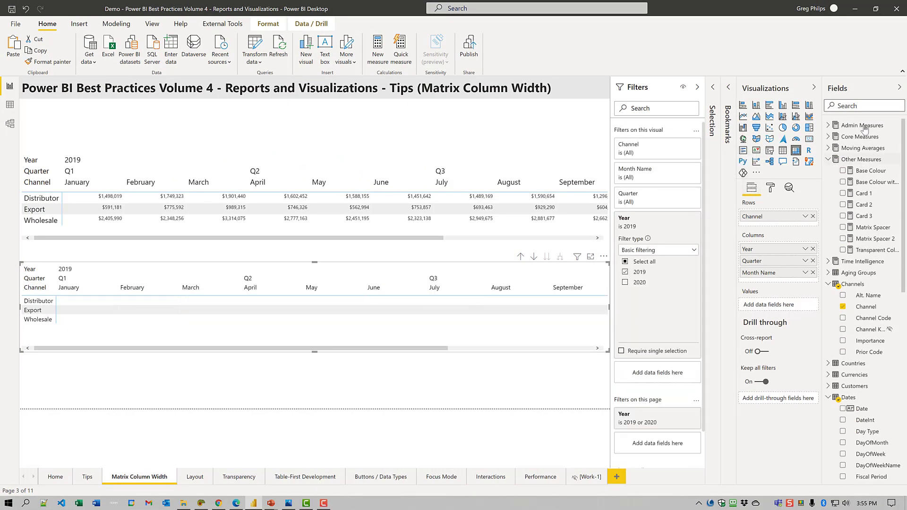
{"action": "left_click", "coordinate": [831, 159]}
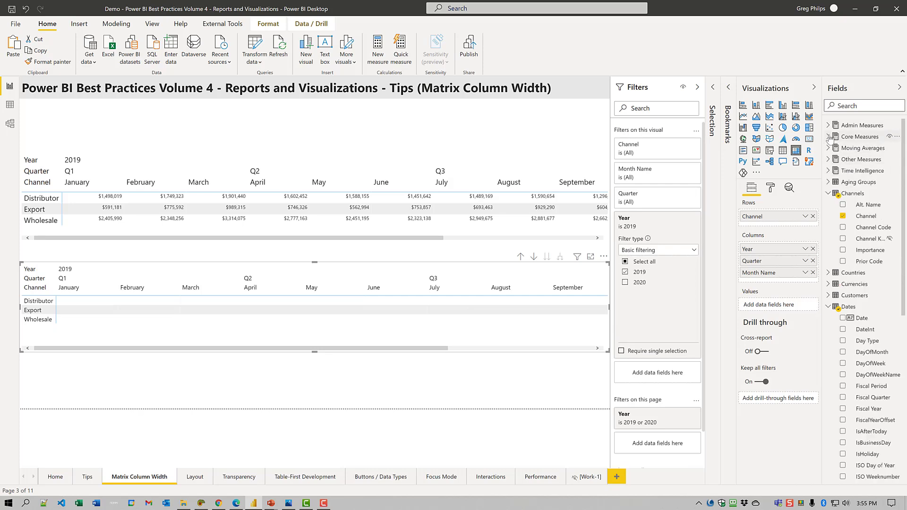
{"action": "left_click", "coordinate": [829, 136]}
{"action": "left_click_drag", "start_coordinate": [868, 193], "coordinate": [766, 307]}
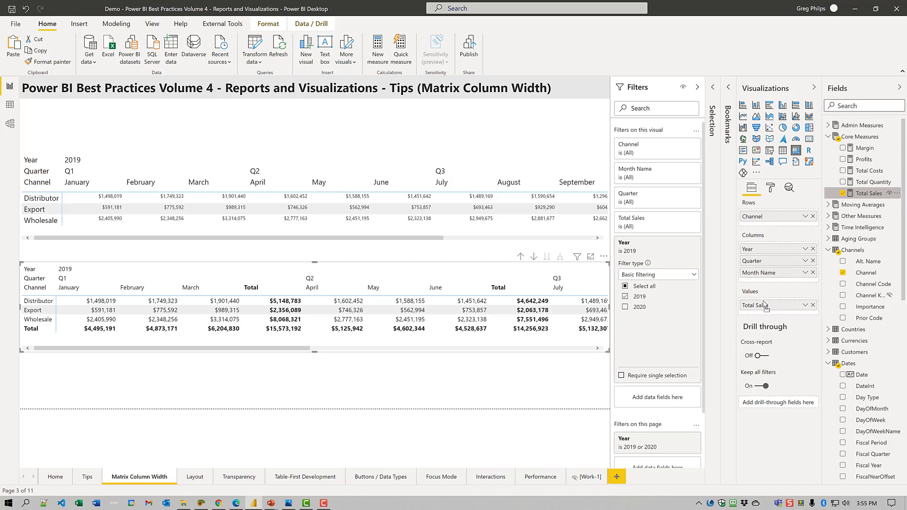
Step: Increase the text size of the new matrix's values to at least 11 pt
{"action": "left_click", "coordinate": [771, 188]}
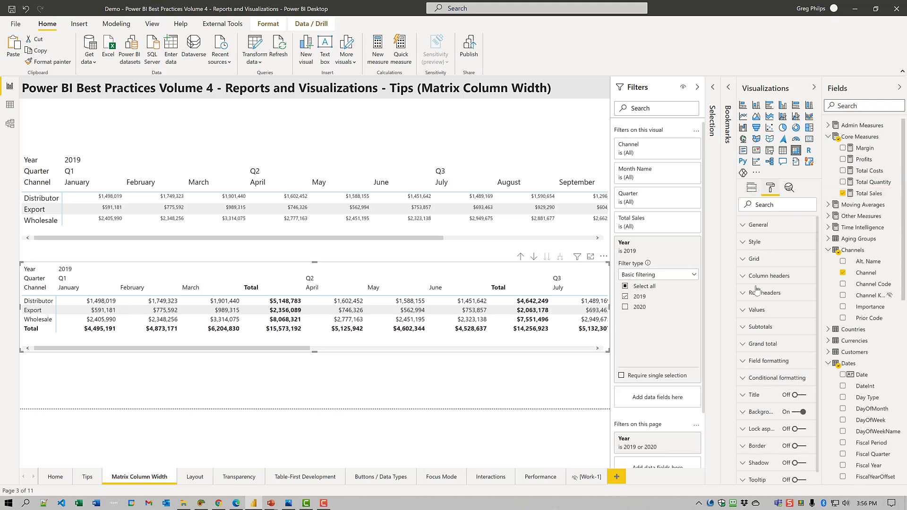
{"action": "left_click", "coordinate": [745, 312]}
{"action": "scroll", "coordinate": [789, 394], "scroll_direction": "down", "scroll_amount": 5}
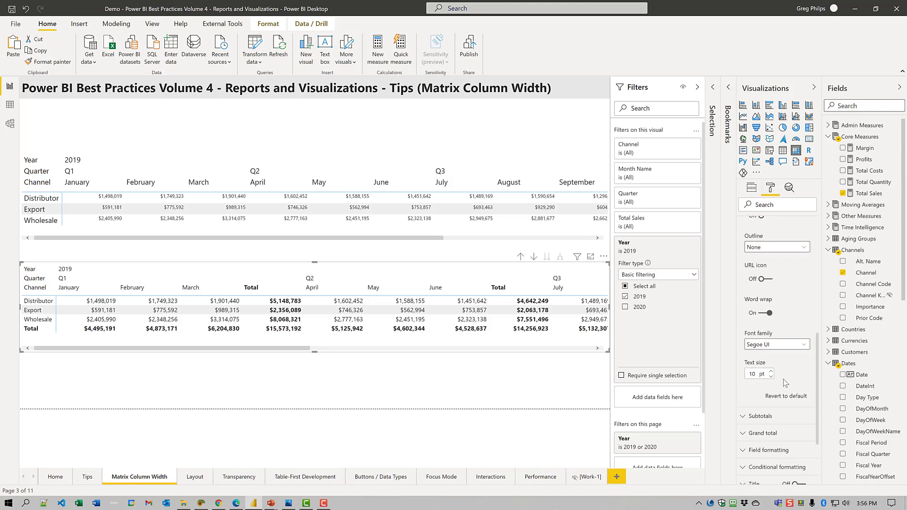
{"action": "left_click", "coordinate": [771, 372]}
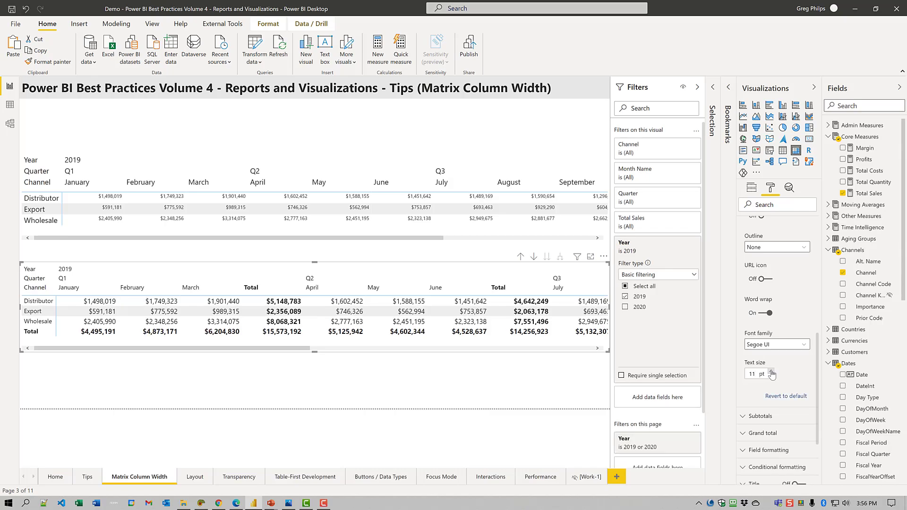
{"action": "left_click", "coordinate": [771, 372]}
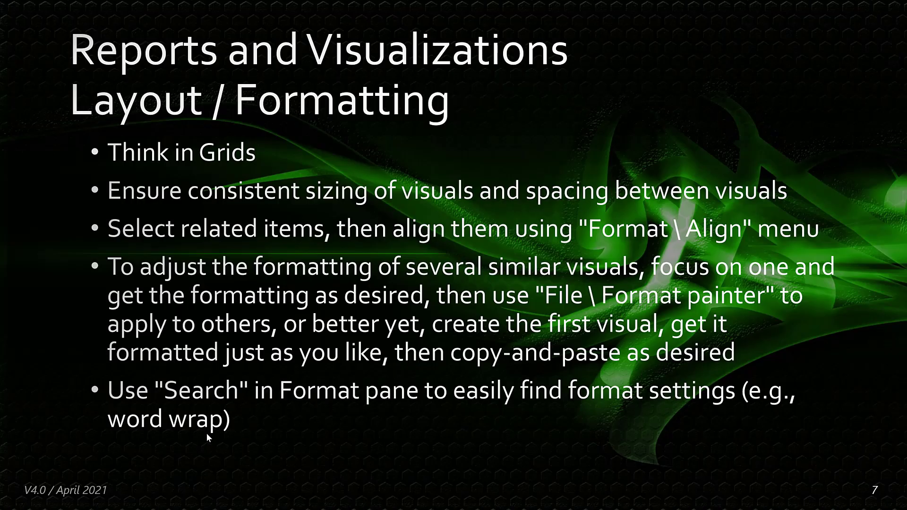
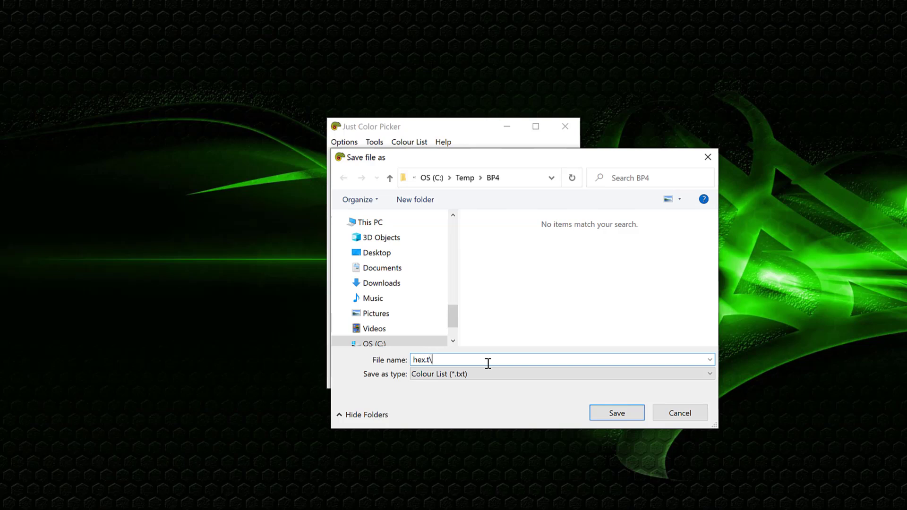
Step: Save the picked colour list as hex.txt in C:\Temp\BP4 and open that file in Notepad++ from File Explorer
{"action": "type", "text": "xt"}
{"action": "key", "text": "Return"}
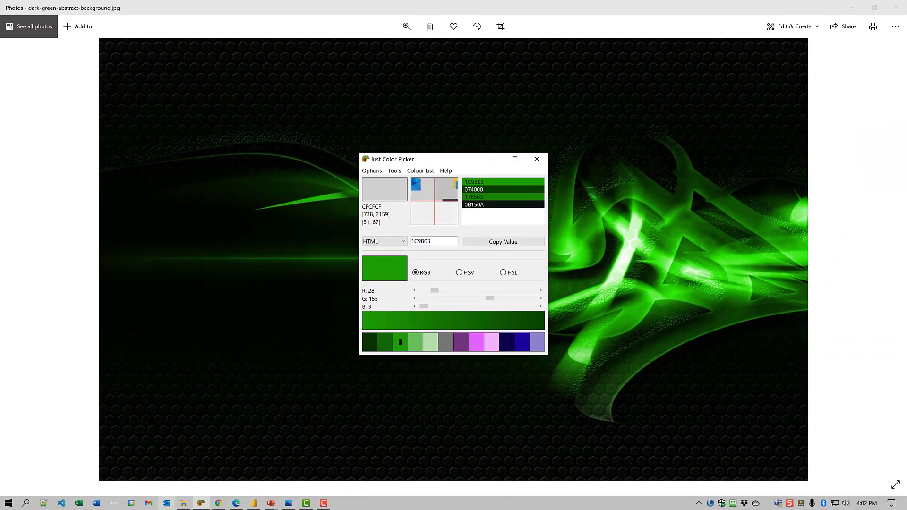
{"action": "left_click", "coordinate": [184, 503]}
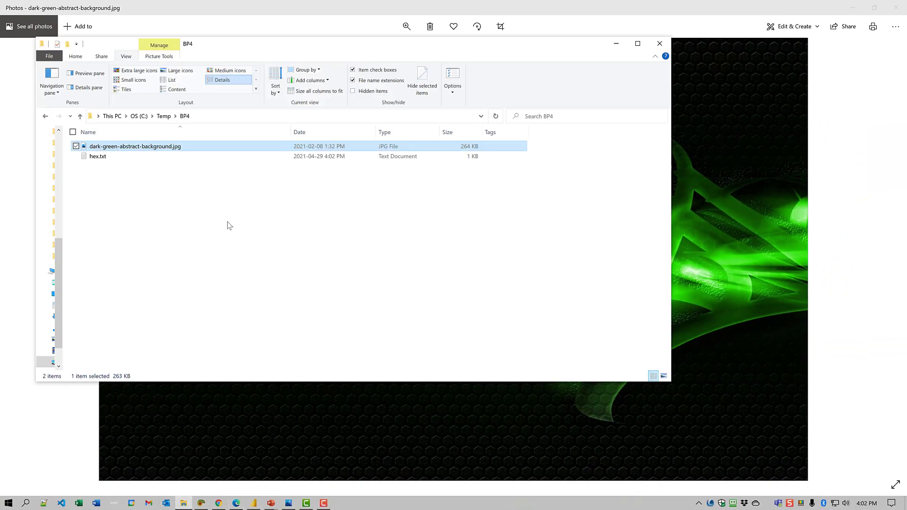
{"action": "right_click", "coordinate": [101, 159]}
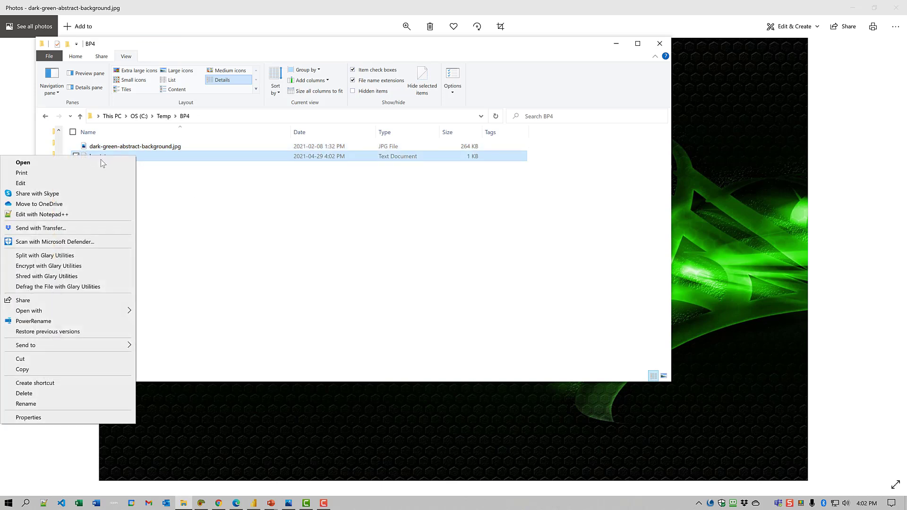
{"action": "left_click", "coordinate": [81, 216]}
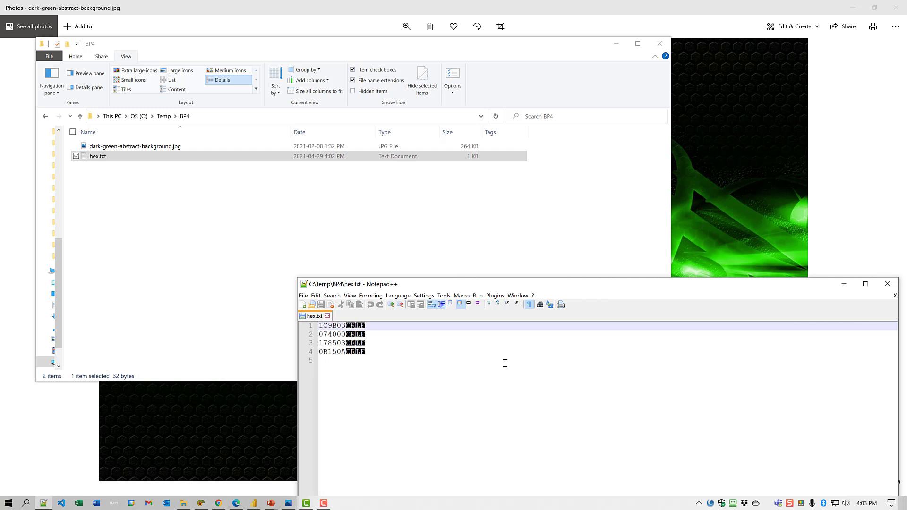
{"action": "left_click", "coordinate": [552, 303]}
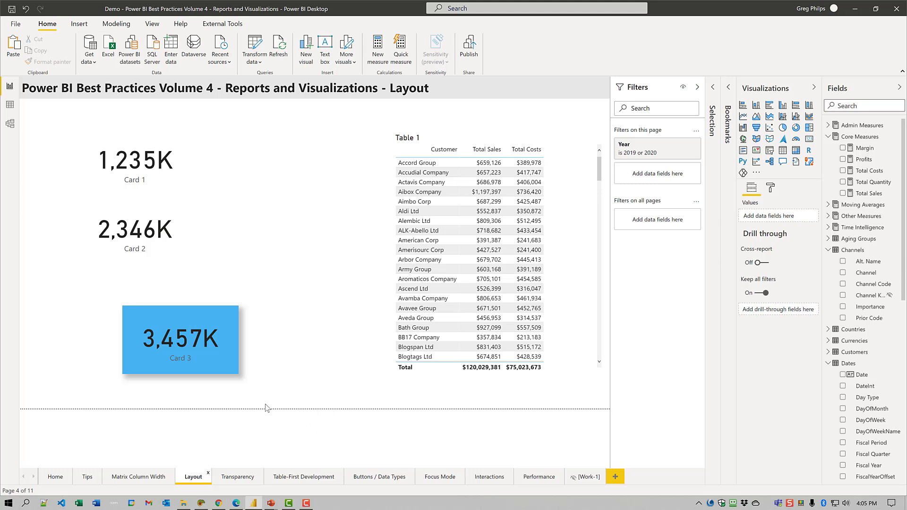
Step: Format Card 3's category label colour by field value based on the Transparent Colour measure, then open the Transparency page
{"action": "left_click", "coordinate": [223, 362]}
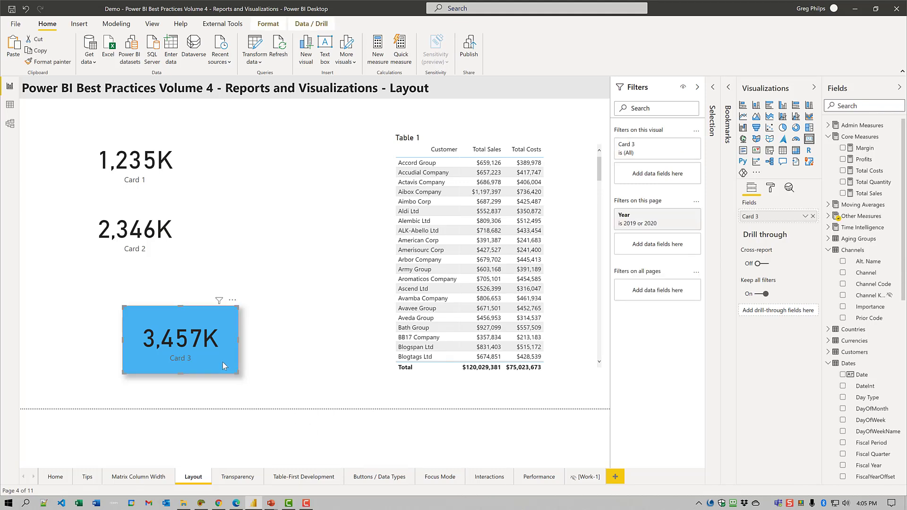
{"action": "left_click", "coordinate": [771, 187]}
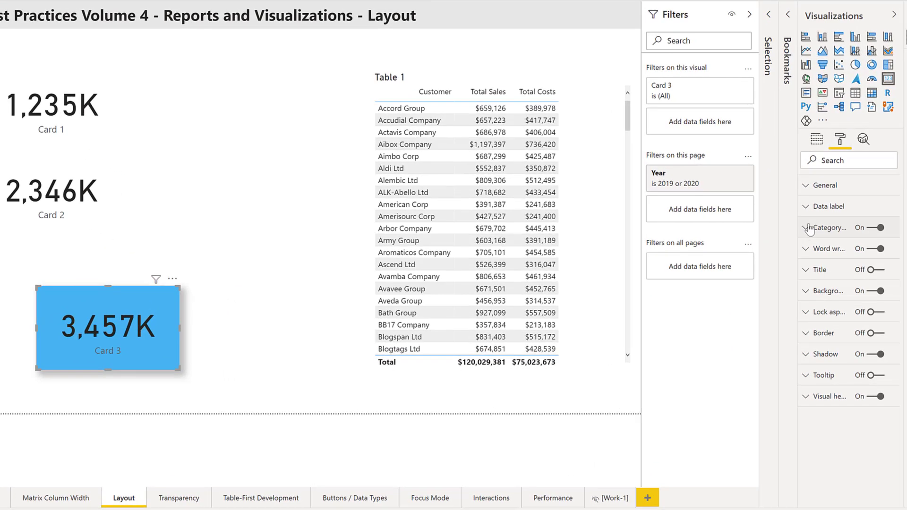
{"action": "left_click", "coordinate": [809, 229]}
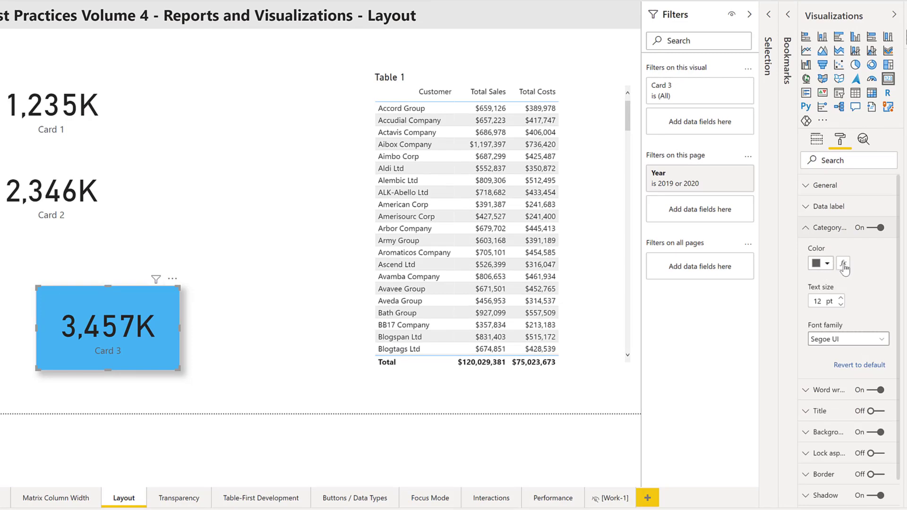
{"action": "left_click", "coordinate": [842, 265]}
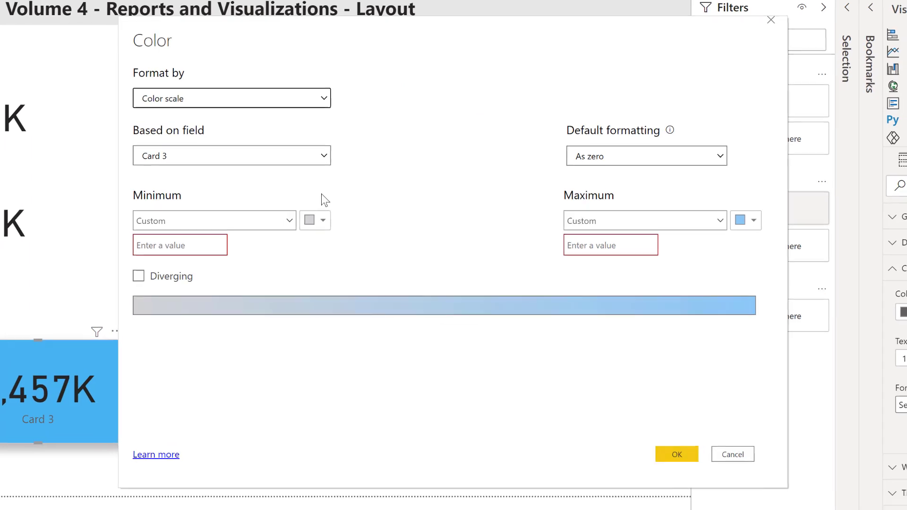
{"action": "left_click", "coordinate": [271, 98]}
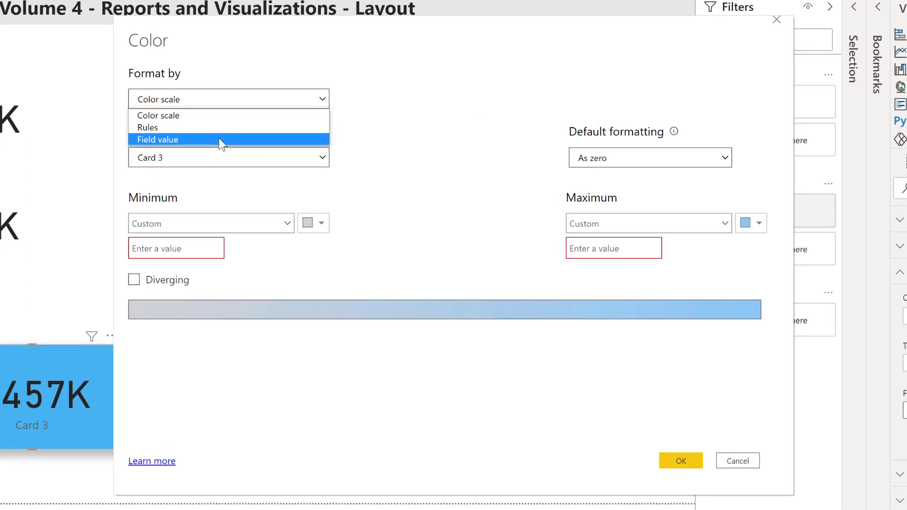
{"action": "left_click", "coordinate": [219, 139]}
{"action": "left_click", "coordinate": [305, 163]}
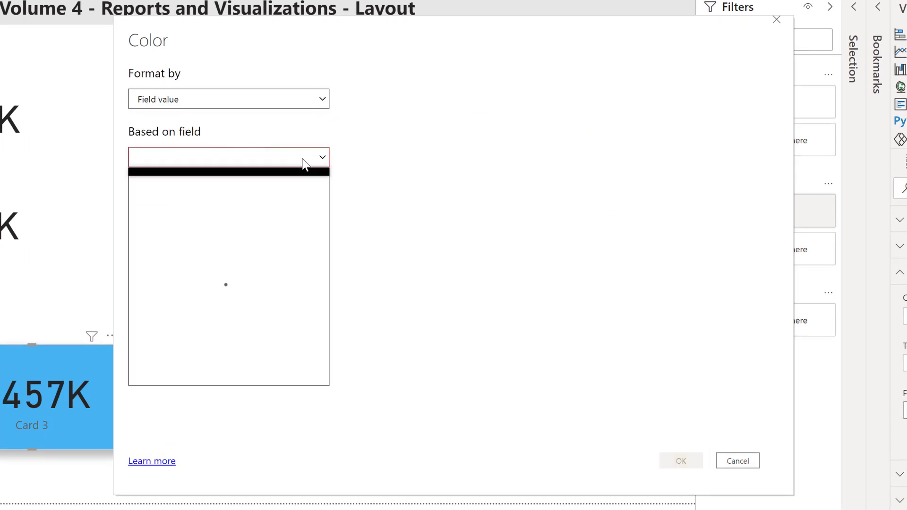
{"action": "left_click", "coordinate": [144, 272]}
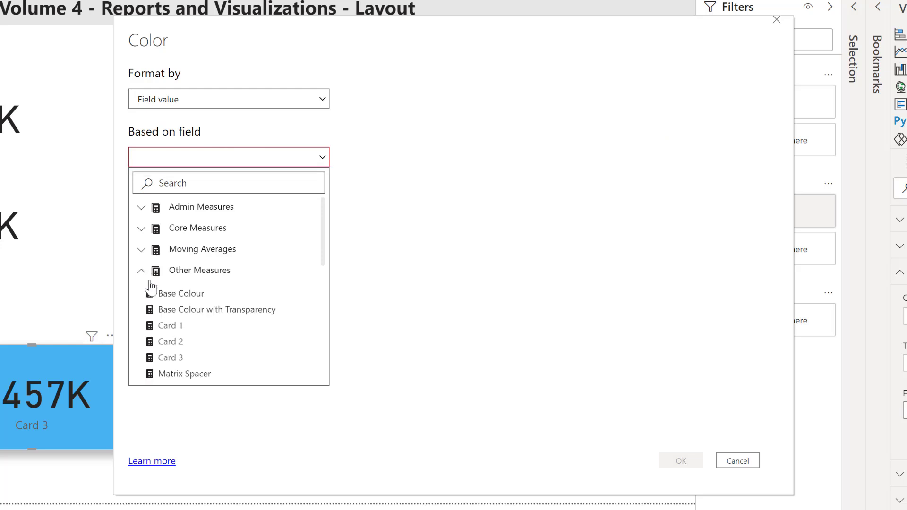
{"action": "scroll", "coordinate": [151, 296], "scroll_direction": "down", "scroll_amount": 5}
{"action": "scroll", "coordinate": [192, 251], "scroll_direction": "up", "scroll_amount": 3}
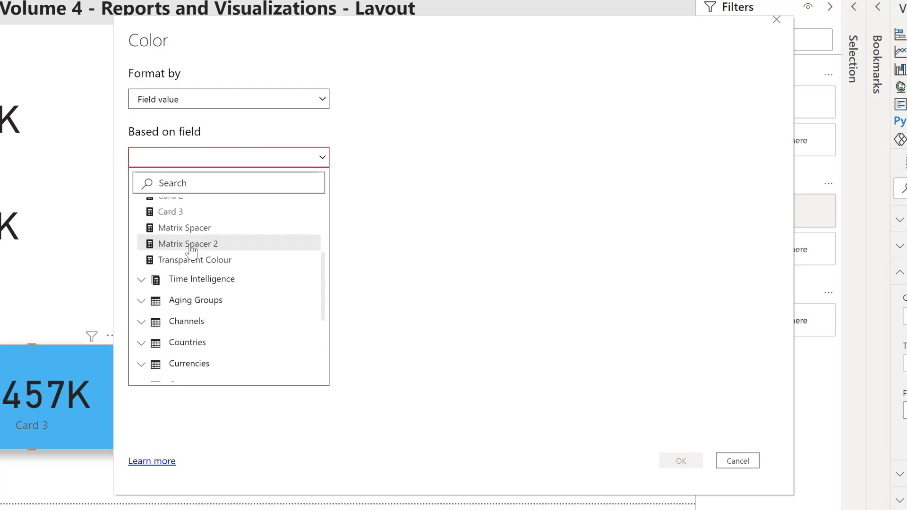
{"action": "left_click", "coordinate": [192, 259]}
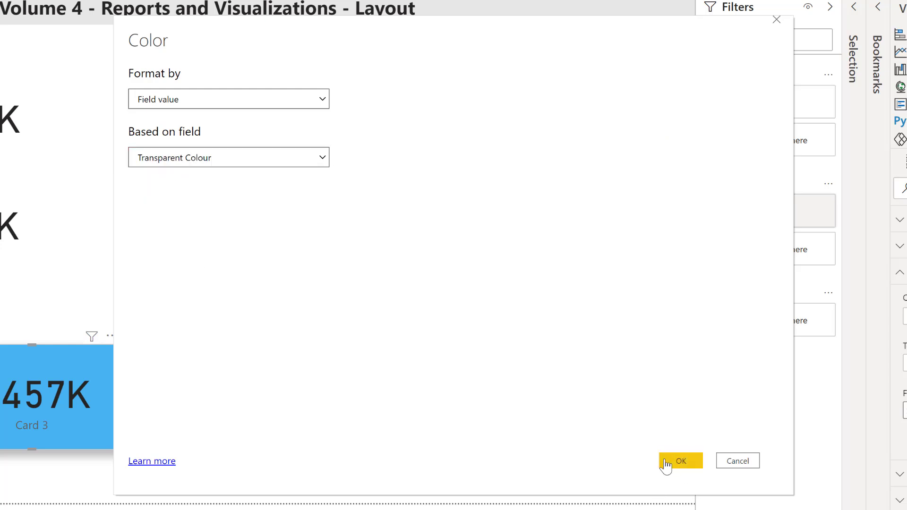
{"action": "left_click", "coordinate": [676, 458]}
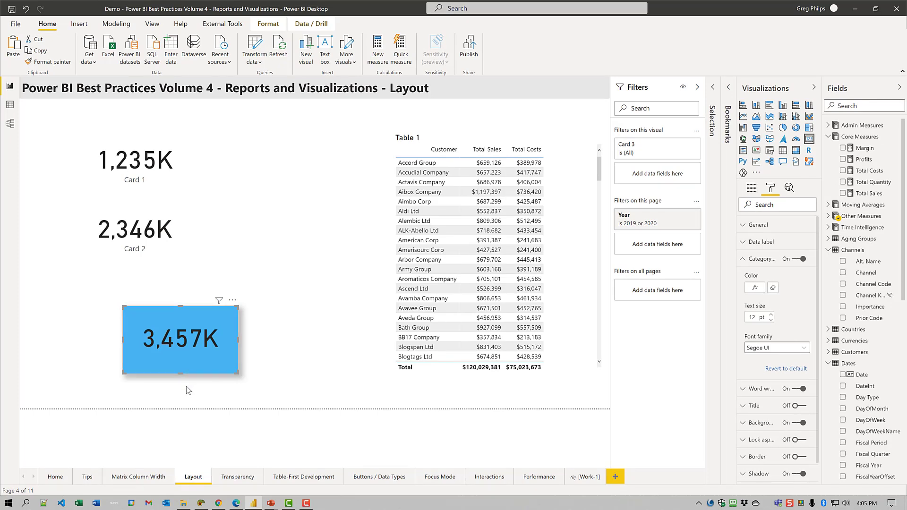
{"action": "left_click", "coordinate": [235, 477]}
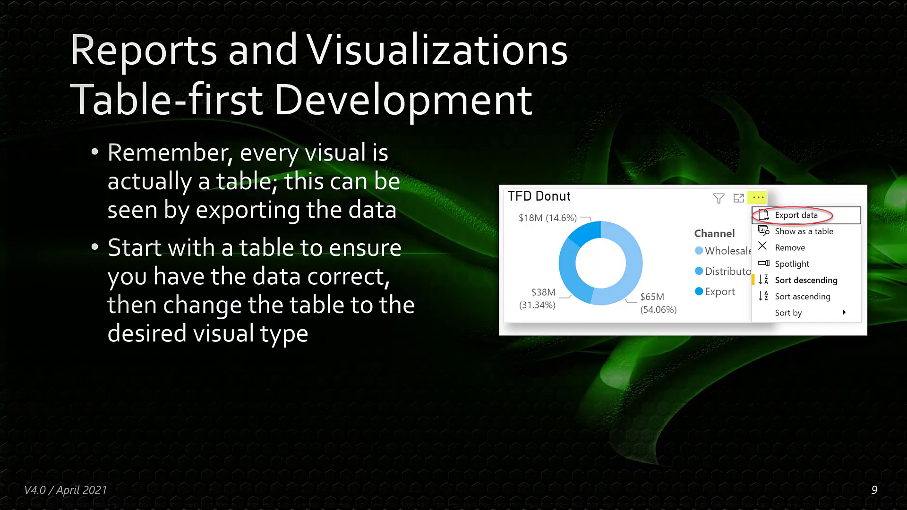
Step: Switch to Power BI and export the TFD Table visual's data as TFD Table.csv to C:\Temp\BP4
{"action": "key", "text": "alt+Tab"}
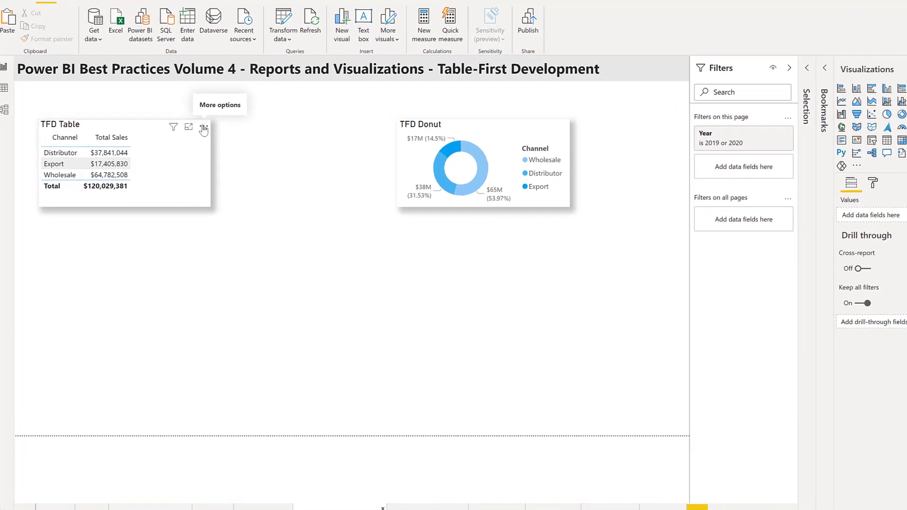
{"action": "left_click", "coordinate": [254, 96]}
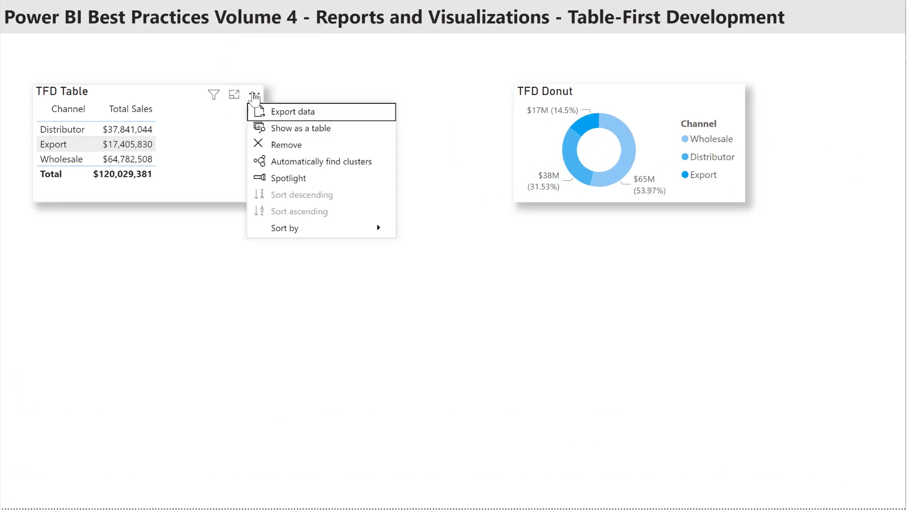
{"action": "left_click", "coordinate": [291, 109]}
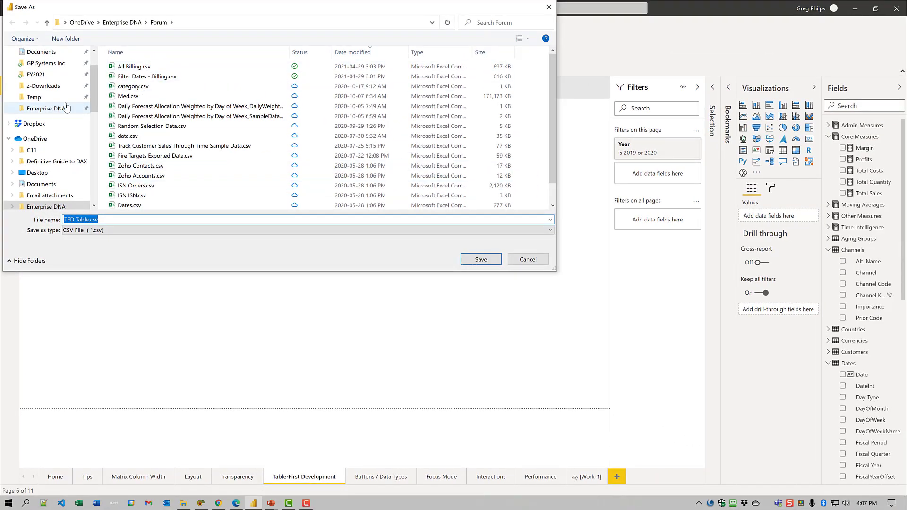
{"action": "left_click", "coordinate": [38, 97]}
{"action": "left_click", "coordinate": [121, 67]}
{"action": "double_click", "coordinate": [121, 67]}
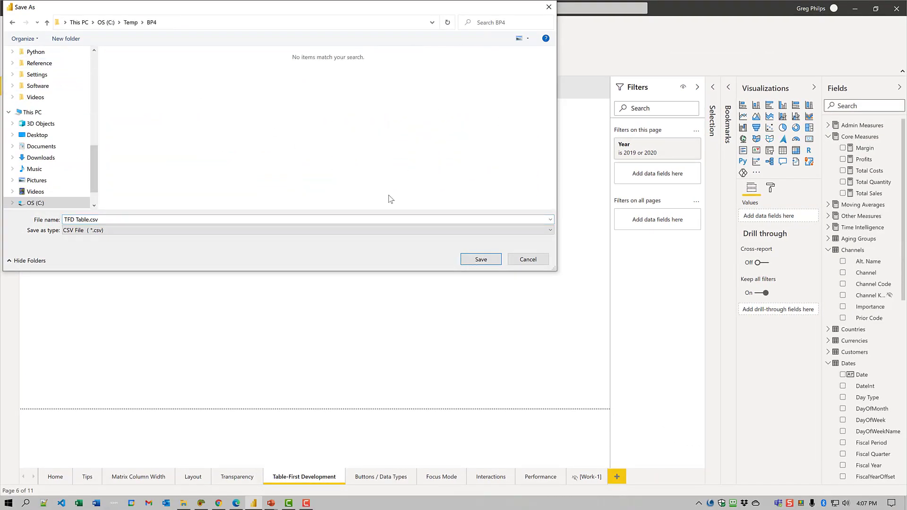
{"action": "left_click", "coordinate": [494, 260]}
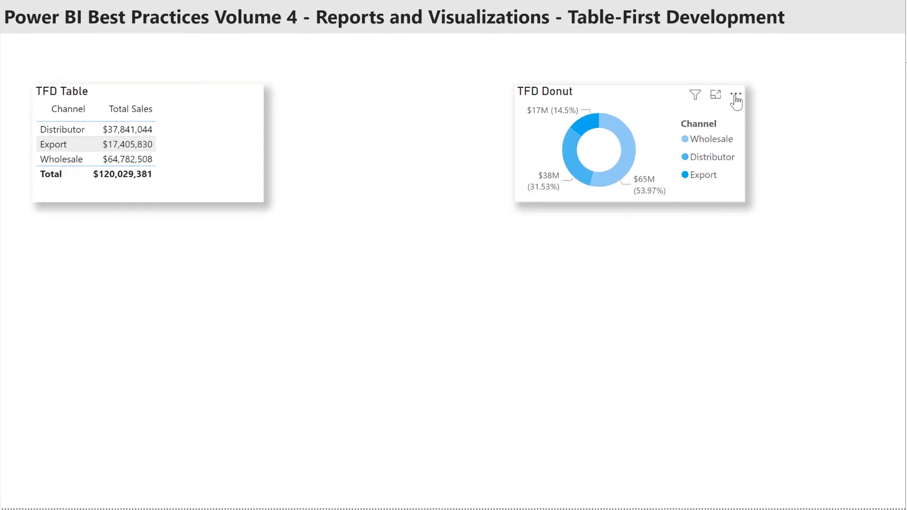
Step: Export the TFD Donut visual's data as TFD Donut.csv to the BP4 folder
{"action": "left_click", "coordinate": [736, 95]}
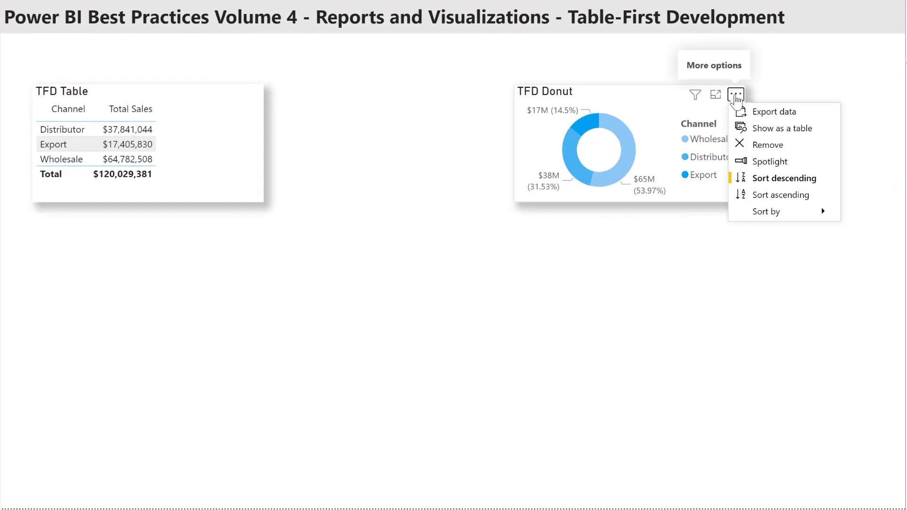
{"action": "left_click", "coordinate": [763, 112]}
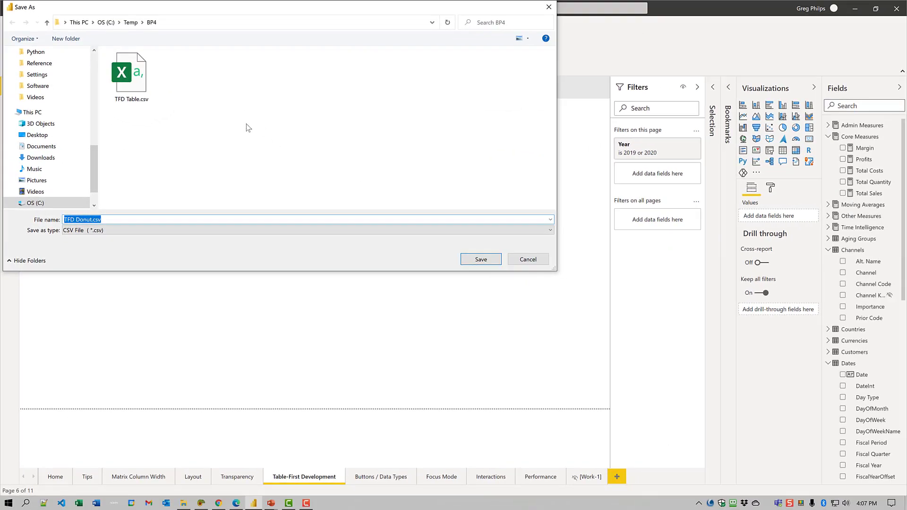
{"action": "left_click", "coordinate": [489, 265]}
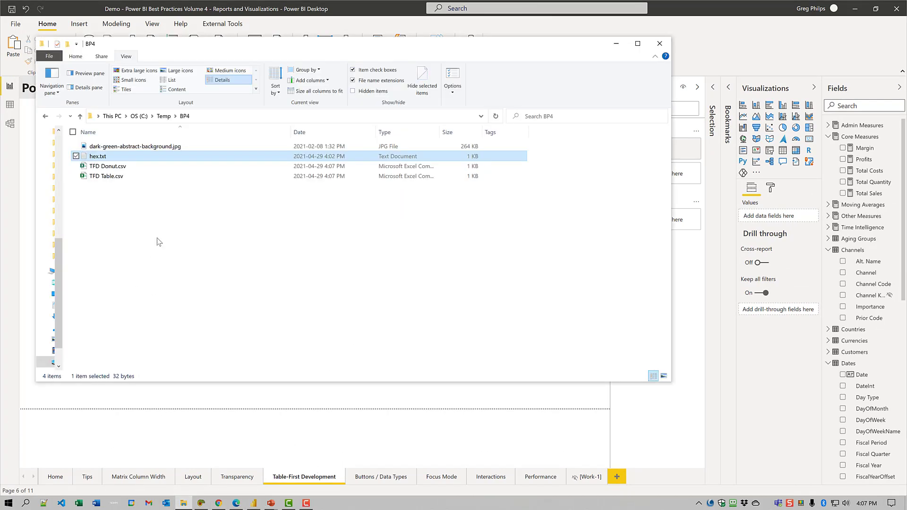
Step: Open TFD Donut.csv and TFD Table.csv from the BP4 folder in Notepad++
{"action": "right_click", "coordinate": [120, 169]}
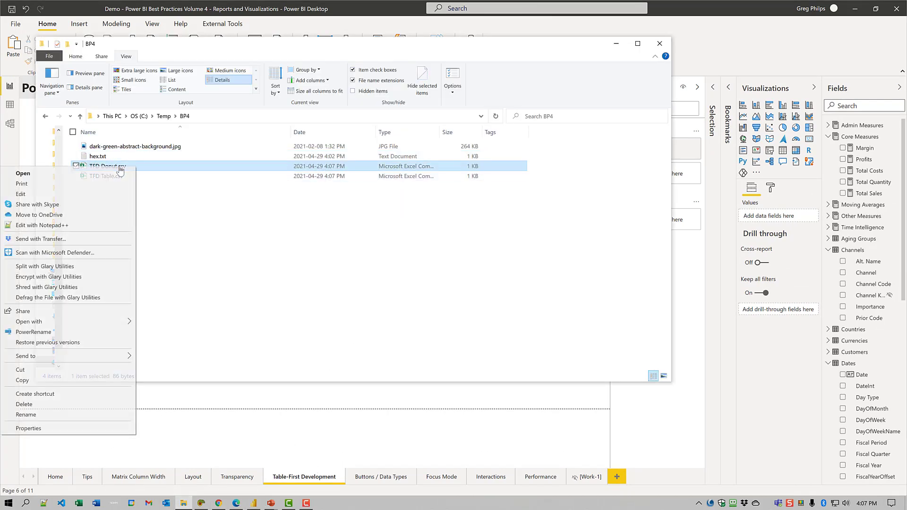
{"action": "left_click", "coordinate": [108, 227]}
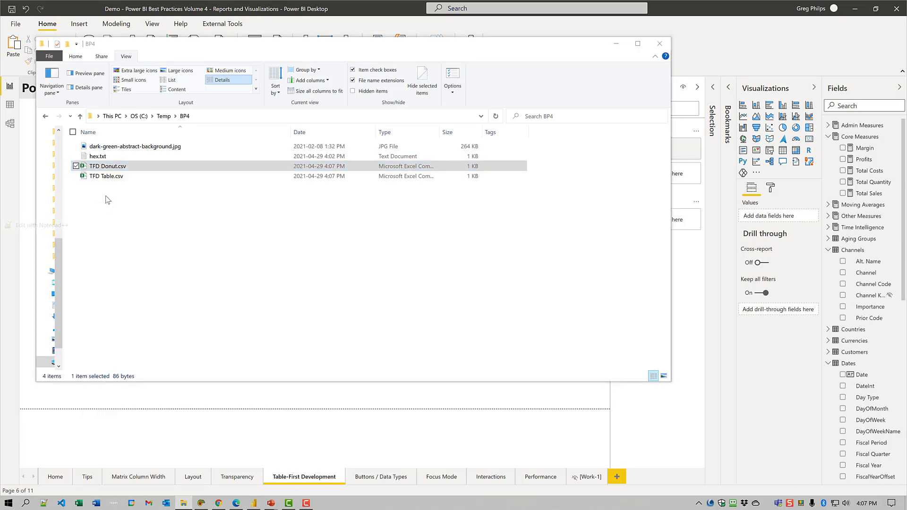
{"action": "left_click", "coordinate": [114, 179]}
{"action": "right_click", "coordinate": [113, 179]}
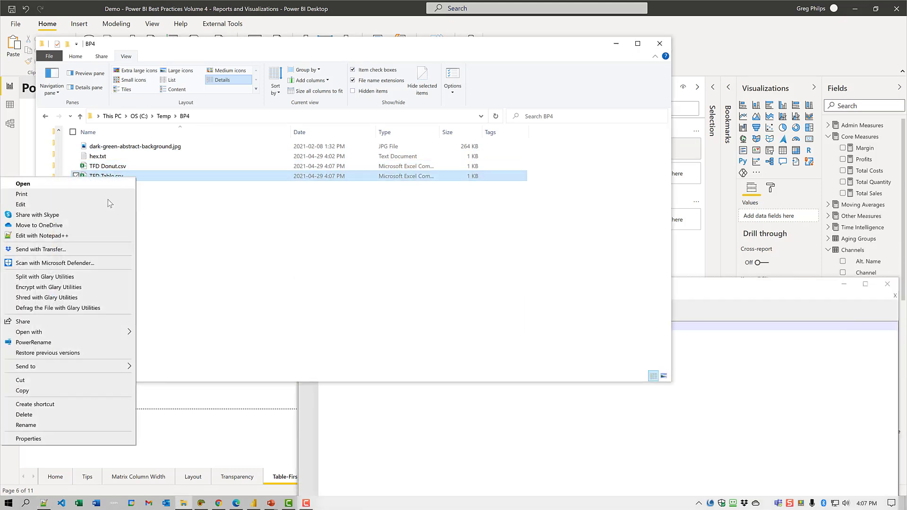
{"action": "left_click", "coordinate": [114, 236]}
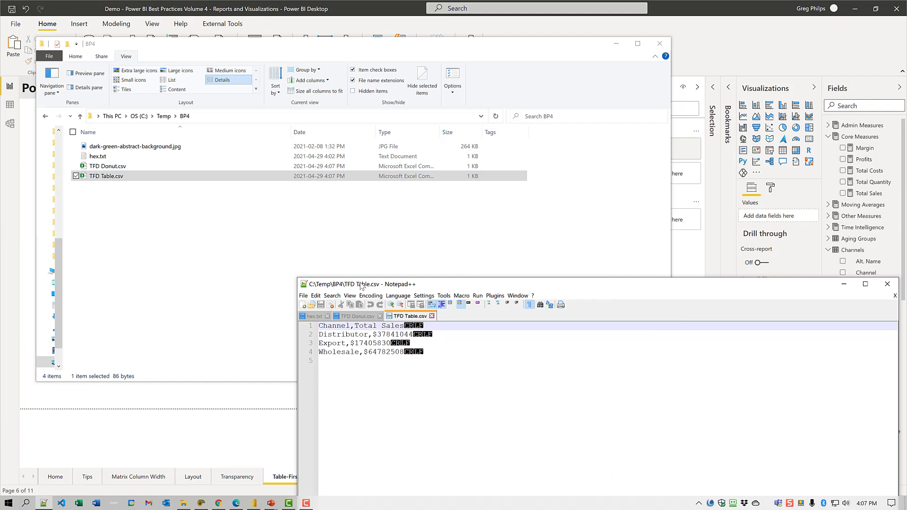
Step: Compare the exported contents of TFD Donut.csv and TFD Table.csv, then close Notepad++ and File Explorer to return to Power BI
{"action": "left_click", "coordinate": [359, 317]}
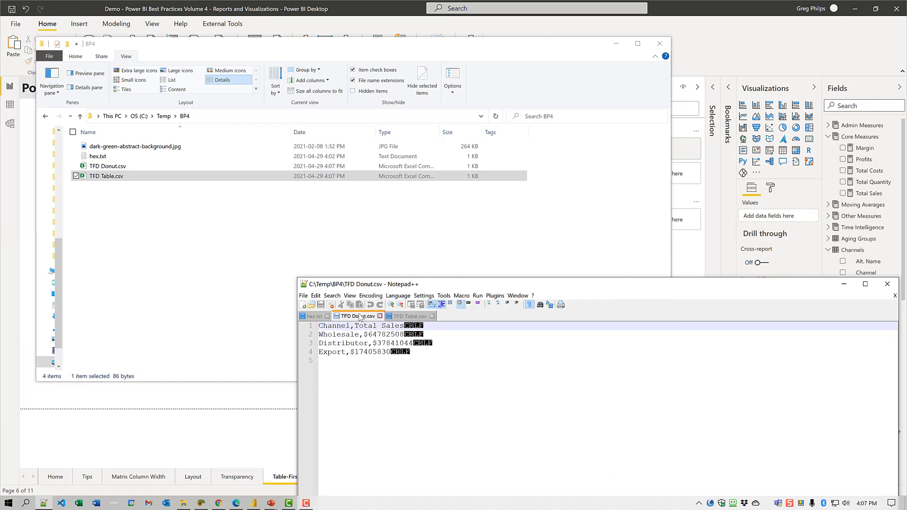
{"action": "left_click", "coordinate": [407, 318]}
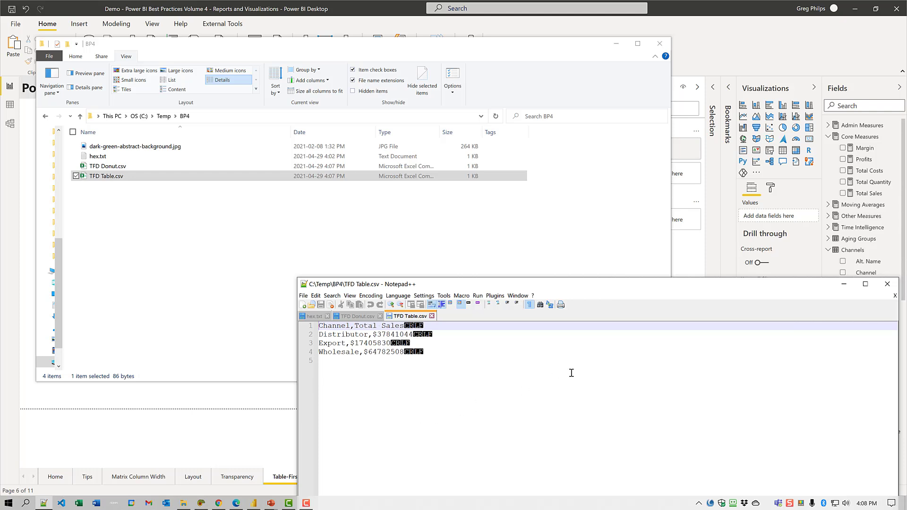
{"action": "left_click", "coordinate": [882, 284]}
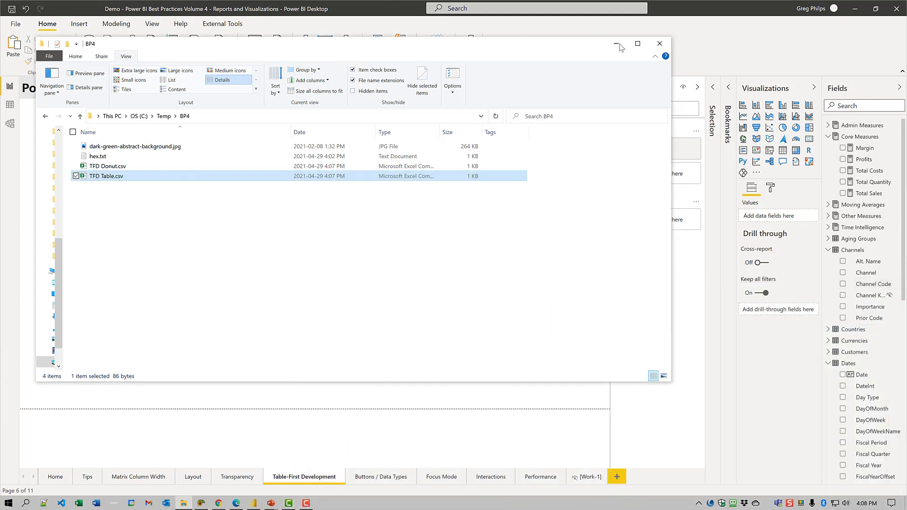
{"action": "left_click", "coordinate": [659, 43]}
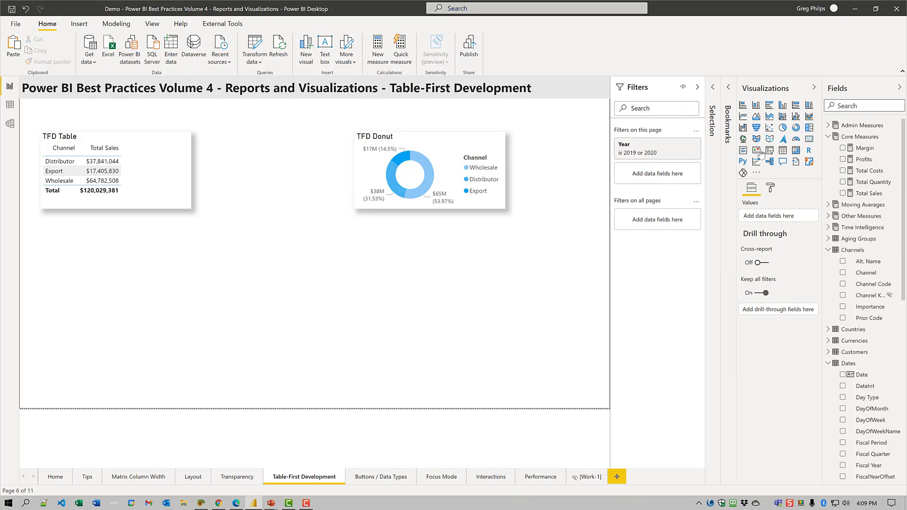
Step: Add a table visual below TFD Table containing Warehouse Code from Warehouses and the Total Sales core measure
{"action": "left_click", "coordinate": [783, 150]}
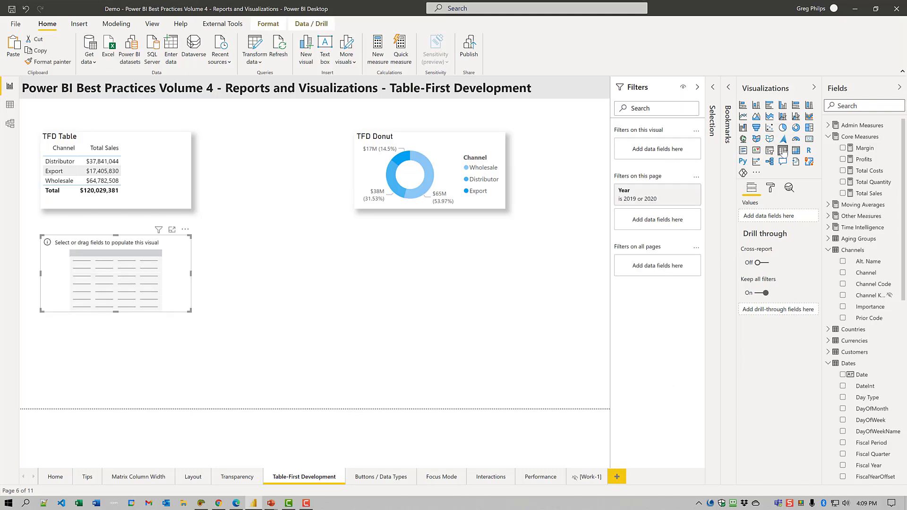
{"action": "right_click", "coordinate": [851, 250]}
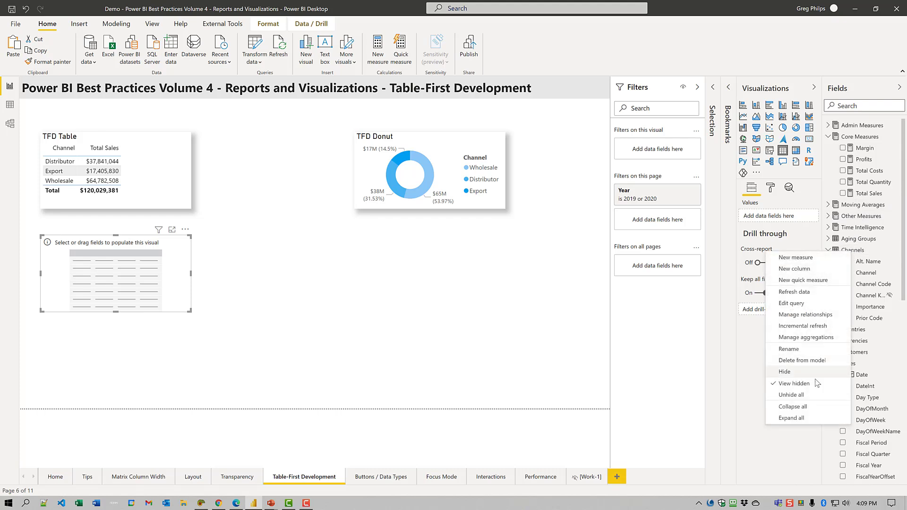
{"action": "left_click", "coordinate": [809, 406]}
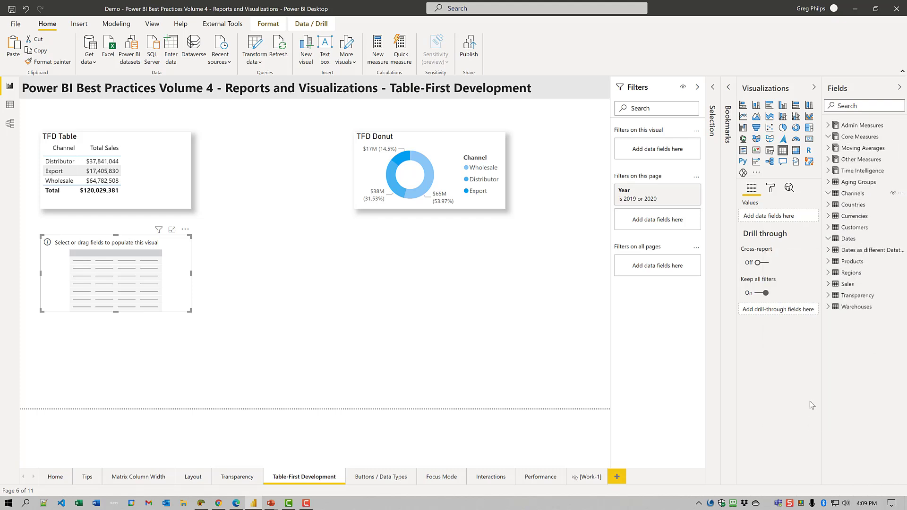
{"action": "left_click", "coordinate": [828, 307]}
{"action": "left_click_drag", "start_coordinate": [859, 321], "coordinate": [141, 283]}
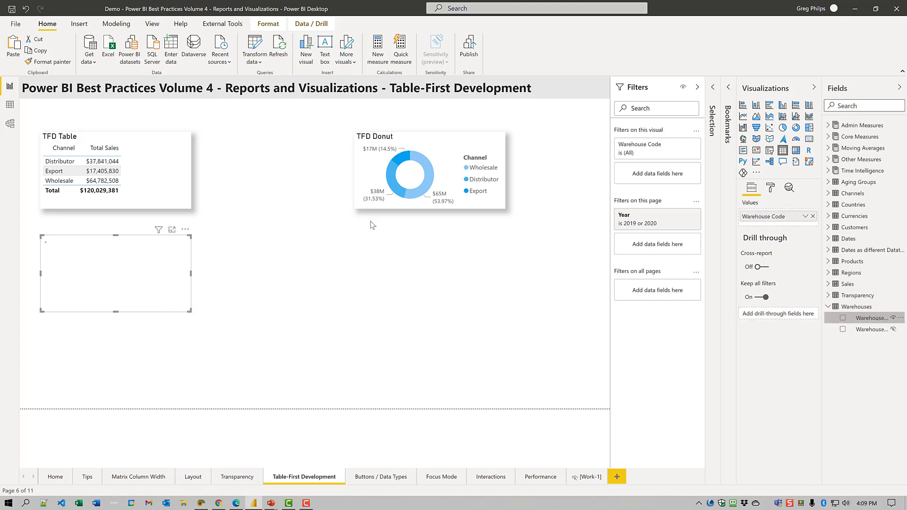
{"action": "left_click", "coordinate": [828, 137]}
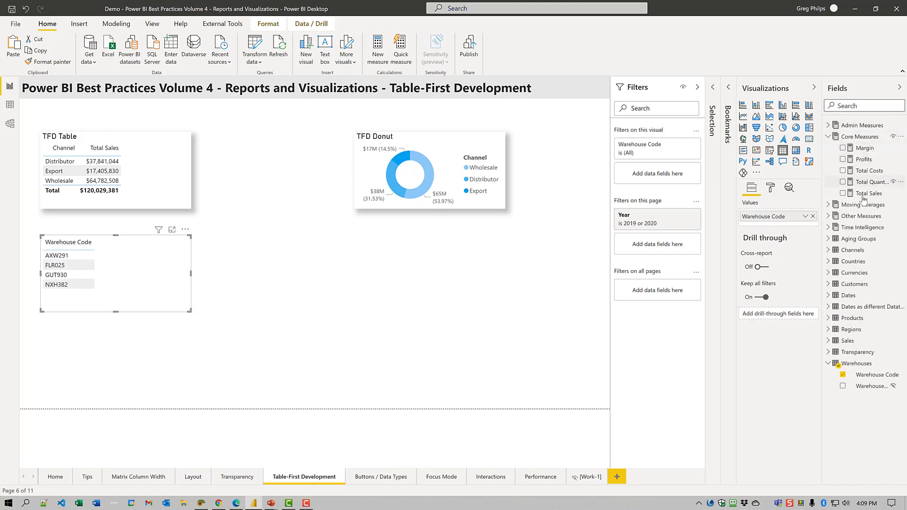
{"action": "left_click_drag", "start_coordinate": [861, 194], "coordinate": [156, 279]}
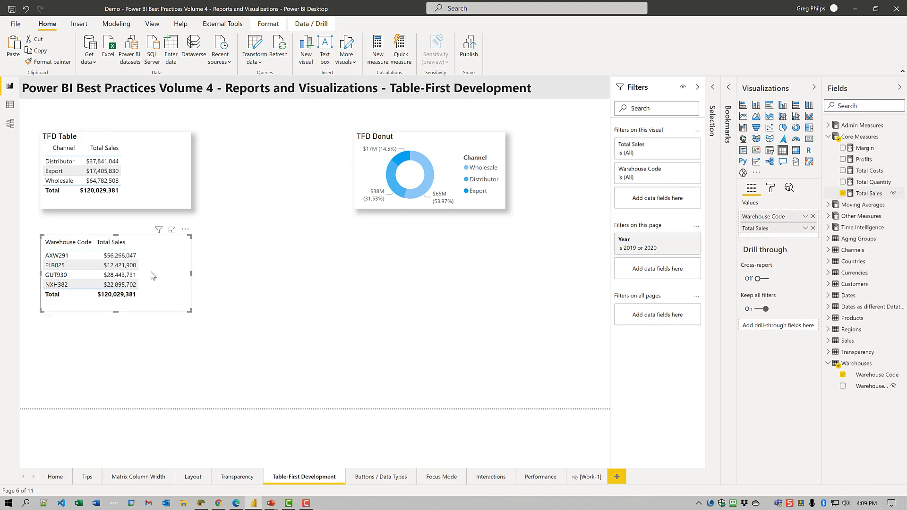
Step: Duplicate the Warehouse Code table and place the copy below the TFD Donut visual
{"action": "left_click", "coordinate": [185, 231]}
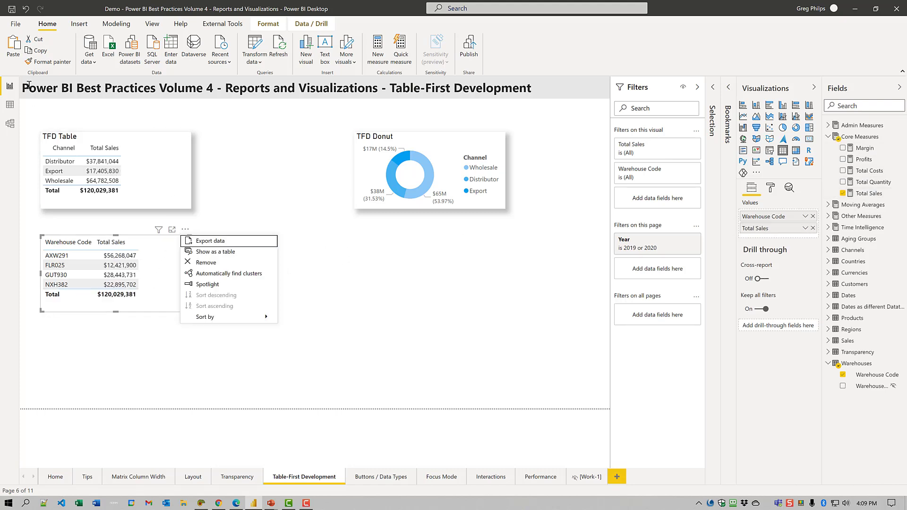
{"action": "left_click", "coordinate": [41, 49]}
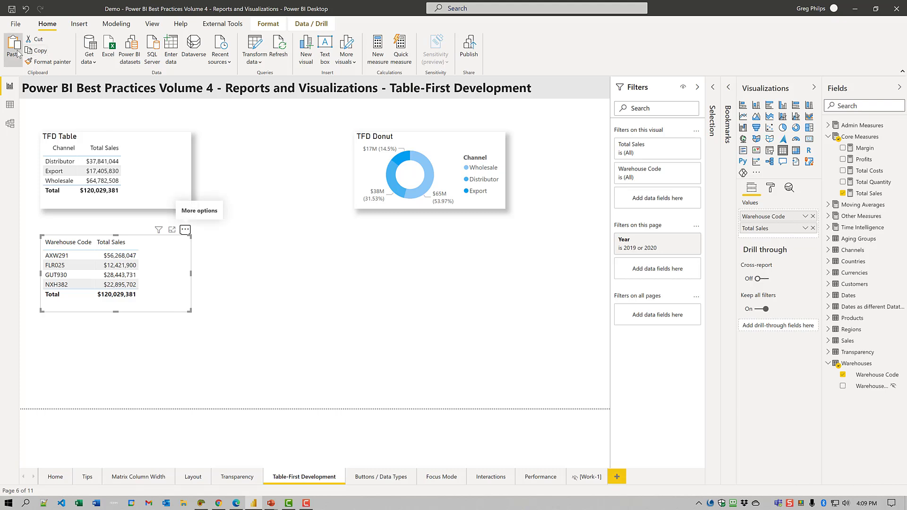
{"action": "left_click", "coordinate": [13, 48]}
{"action": "left_click_drag", "start_coordinate": [167, 267], "coordinate": [475, 263]}
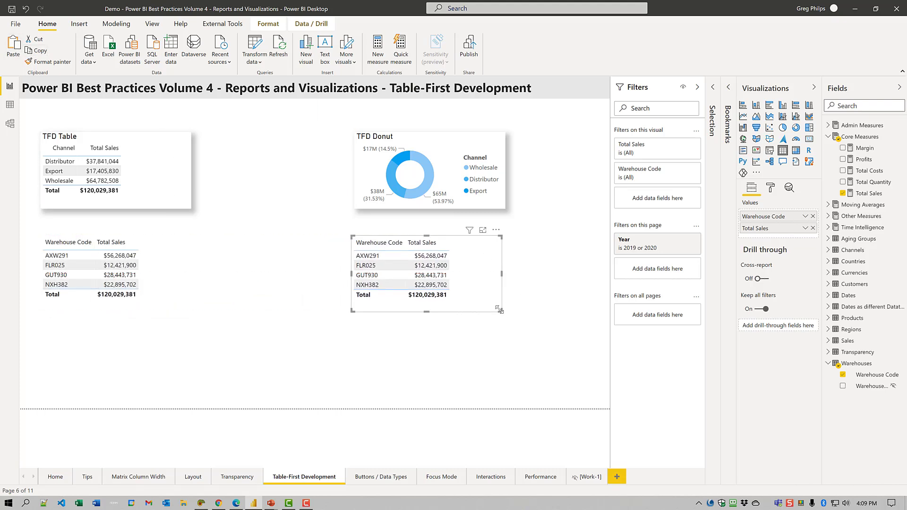
Step: Enlarge the copied Warehouse Code table down to the page's lower edge and convert it to a stacked bar chart
{"action": "left_click_drag", "start_coordinate": [500, 311], "coordinate": [510, 451]}
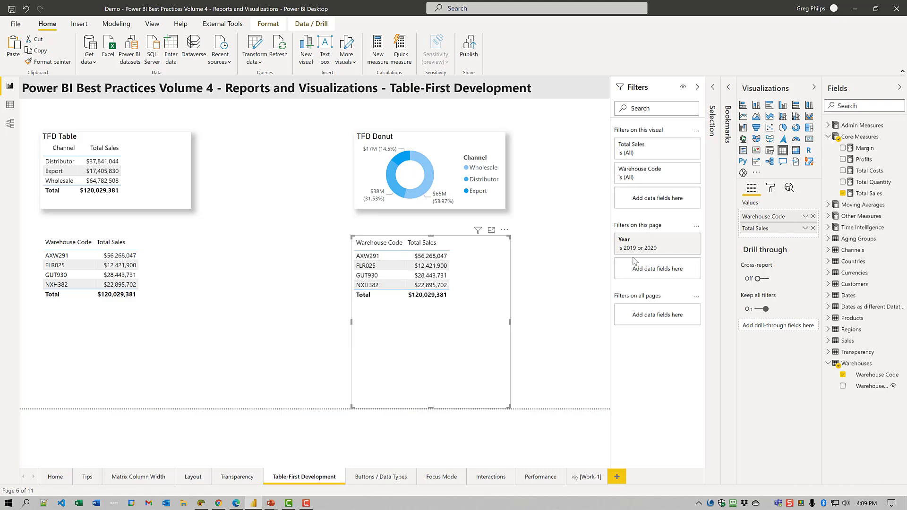
{"action": "left_click", "coordinate": [743, 106]}
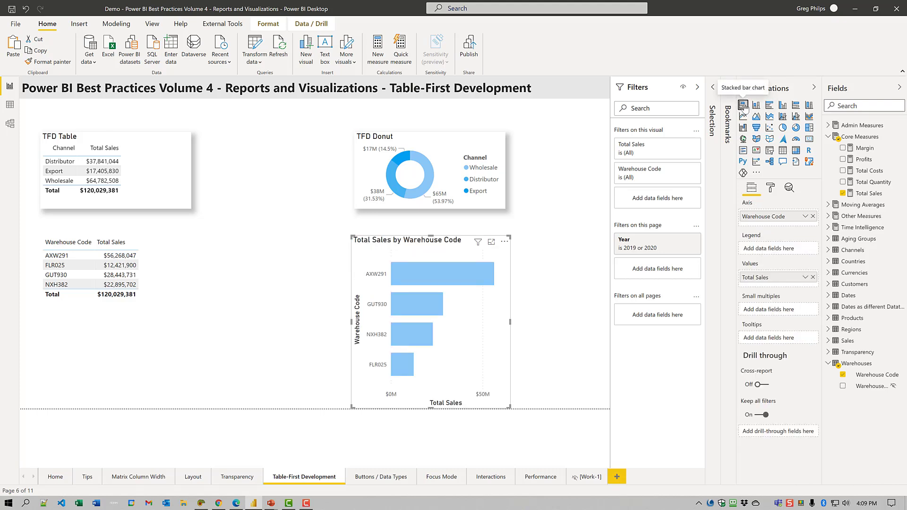